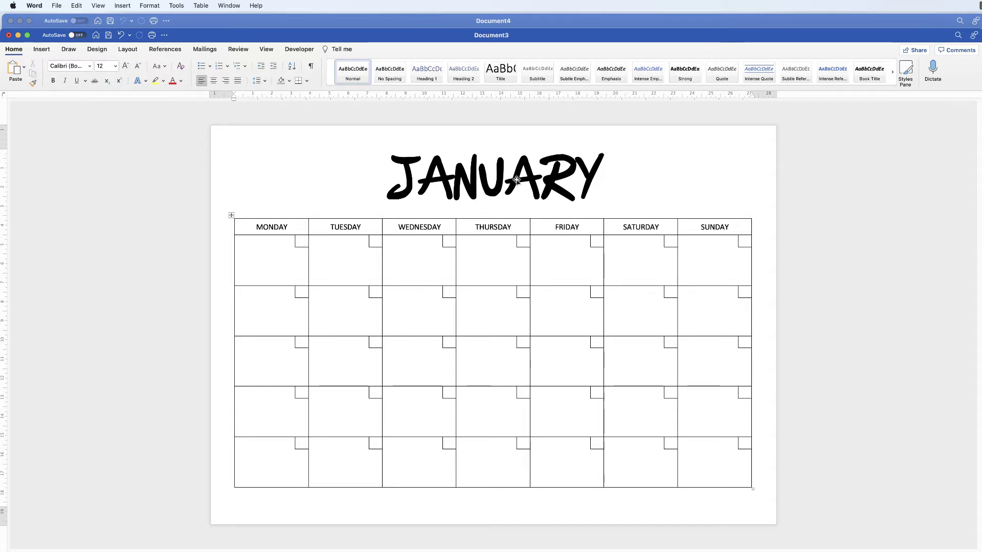
- Switch from the finished January calendar to the blank document, Document4
{"action": "left_click", "coordinate": [468, 185]}
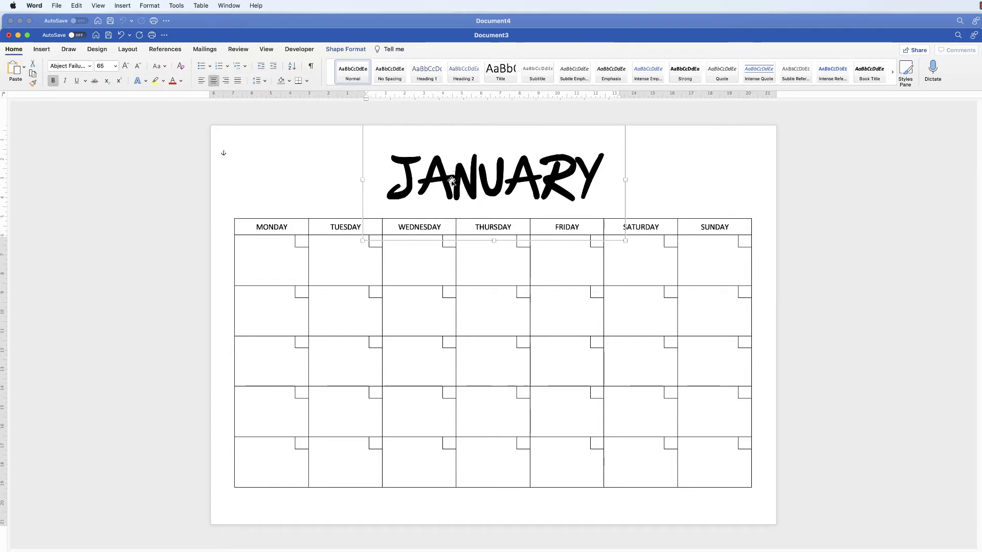
{"action": "left_click", "coordinate": [671, 175]}
{"action": "left_click", "coordinate": [550, 23]}
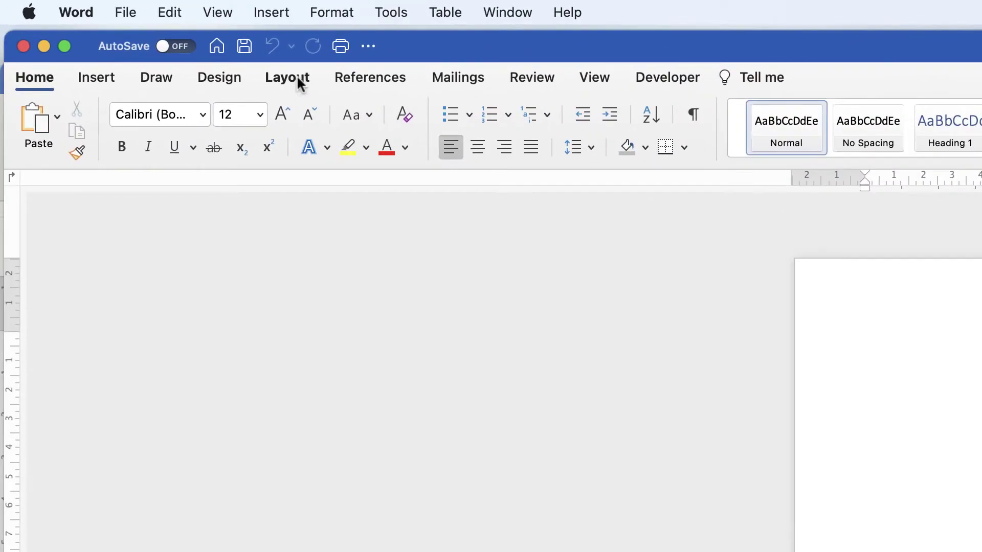
- Set the blank document's page orientation to Landscape and its margins to the Narrow preset
{"action": "left_click", "coordinate": [299, 80]}
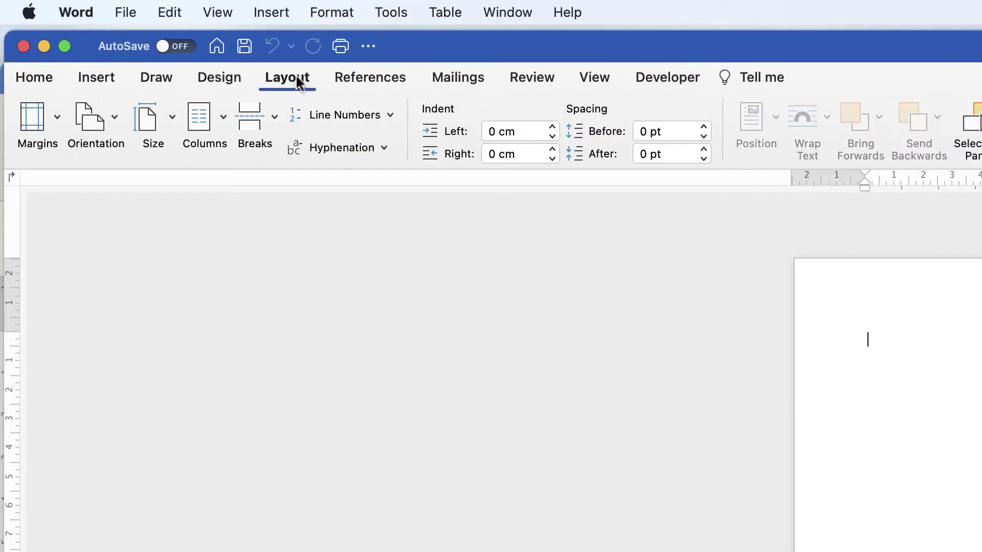
{"action": "left_click", "coordinate": [116, 121]}
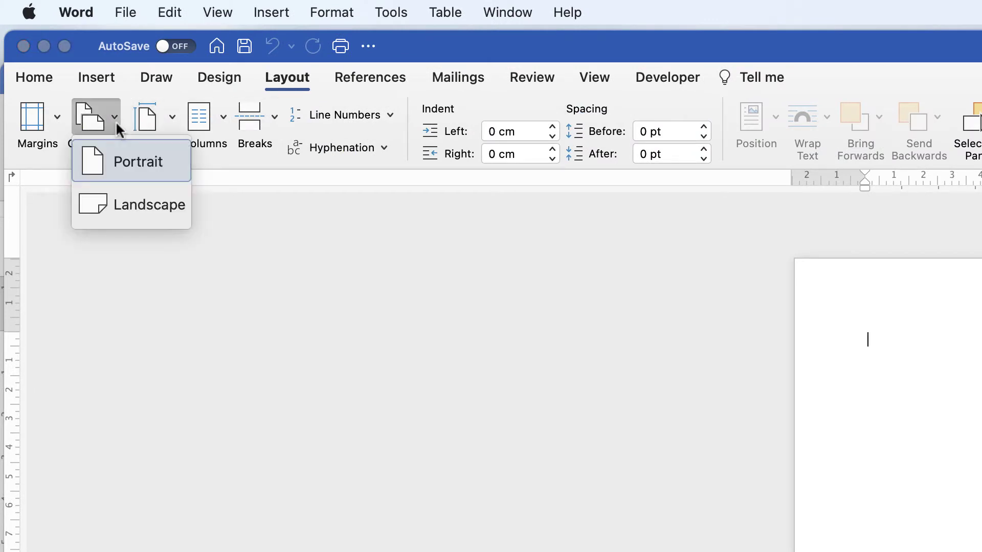
{"action": "left_click", "coordinate": [128, 204]}
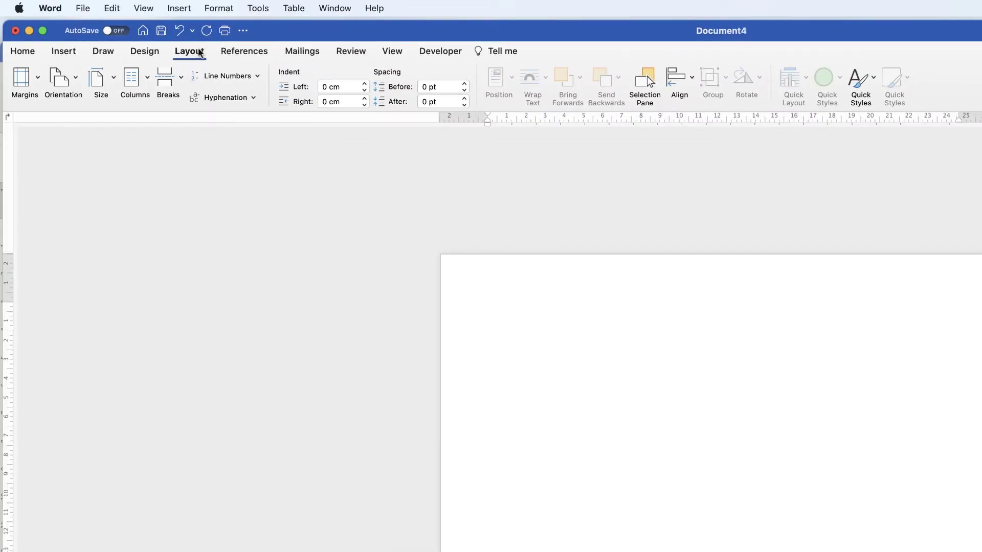
{"action": "left_click", "coordinate": [39, 78]}
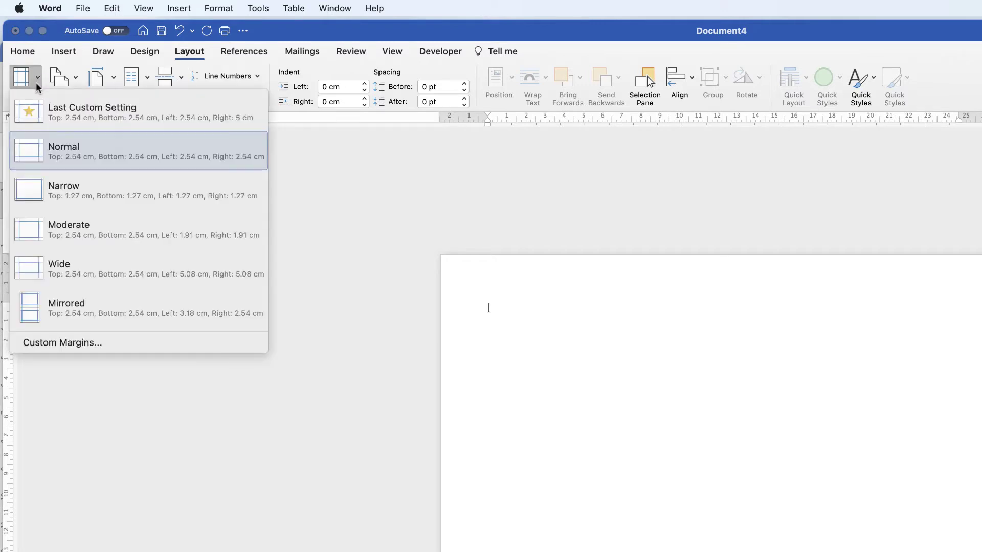
{"action": "left_click", "coordinate": [59, 190]}
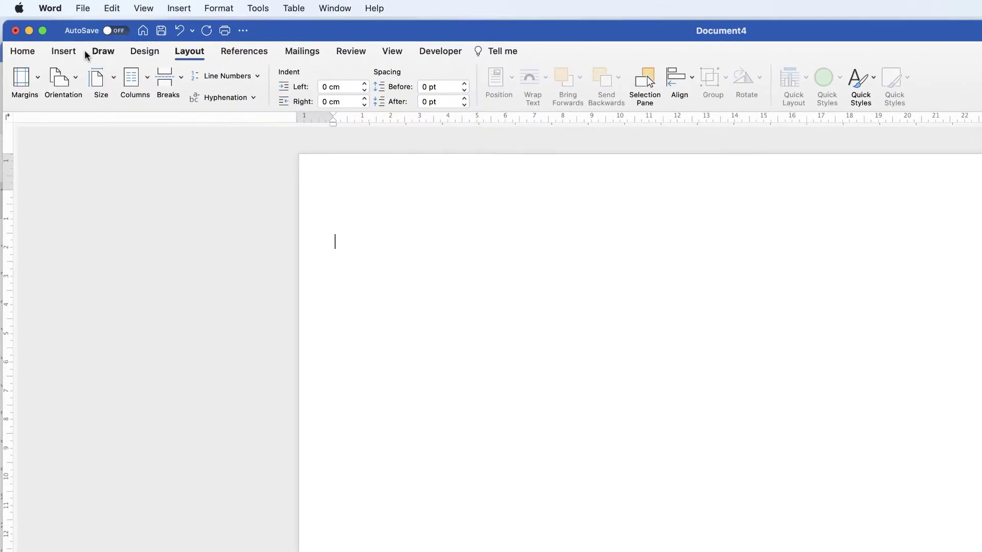
- Insert a table with 14 columns and 11 rows on the blank page
{"action": "left_click", "coordinate": [63, 51]}
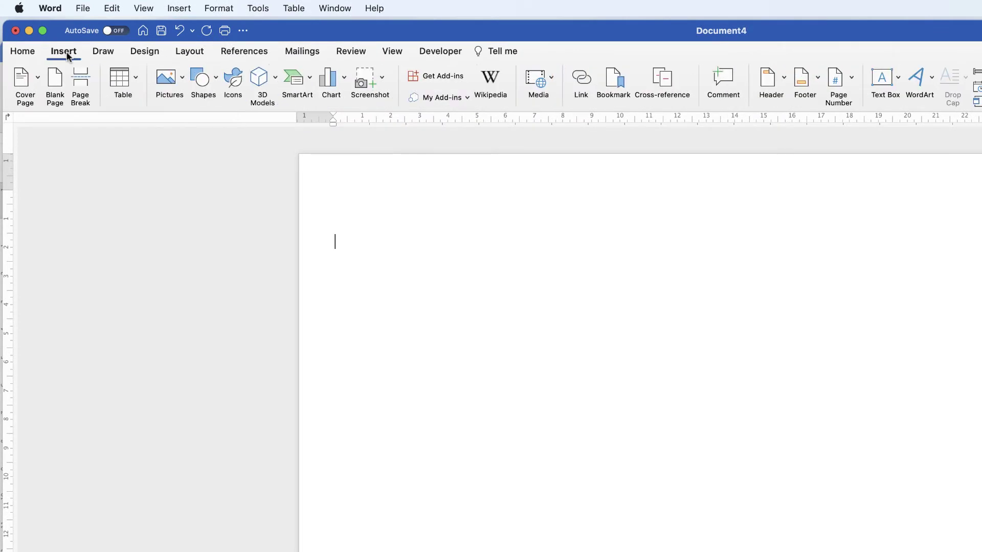
{"action": "left_click", "coordinate": [137, 82]}
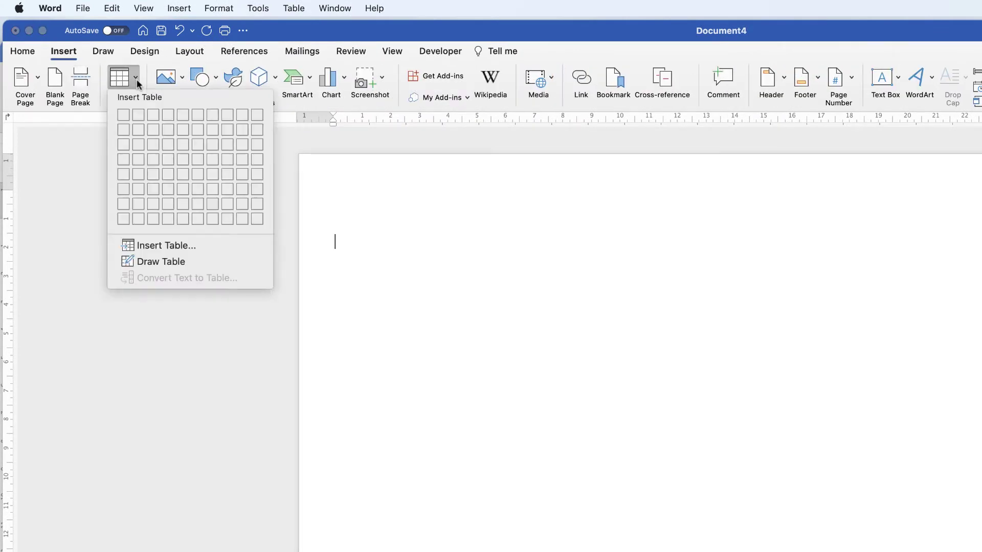
{"action": "left_click", "coordinate": [165, 247]}
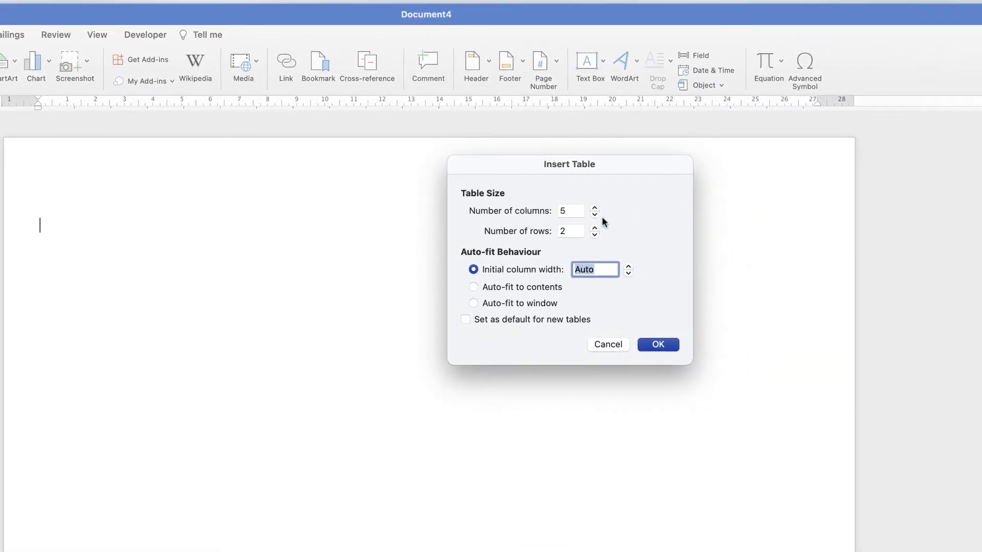
{"action": "double_click", "coordinate": [561, 212]}
{"action": "type", "text": "14"}
{"action": "key", "text": "Tab"}
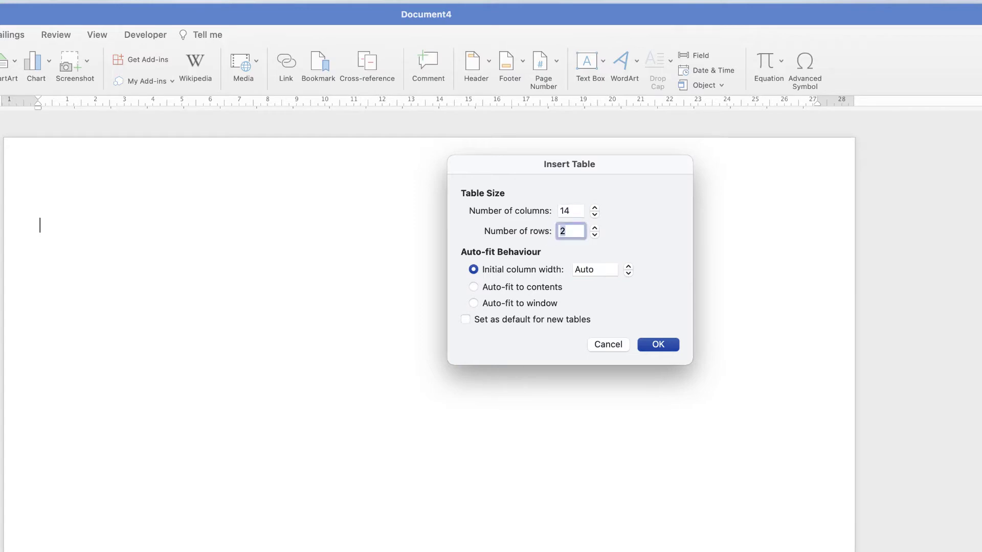
{"action": "type", "text": "11"}
{"action": "key", "text": "Return"}
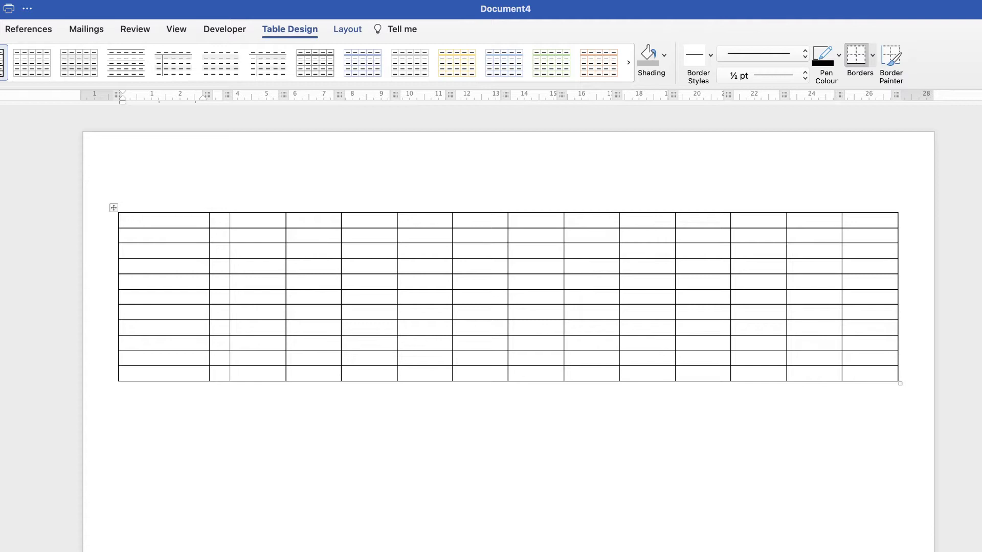
- Check the column width of the table's narrow second column
{"action": "left_click", "coordinate": [214, 373]}
{"action": "left_click", "coordinate": [347, 29]}
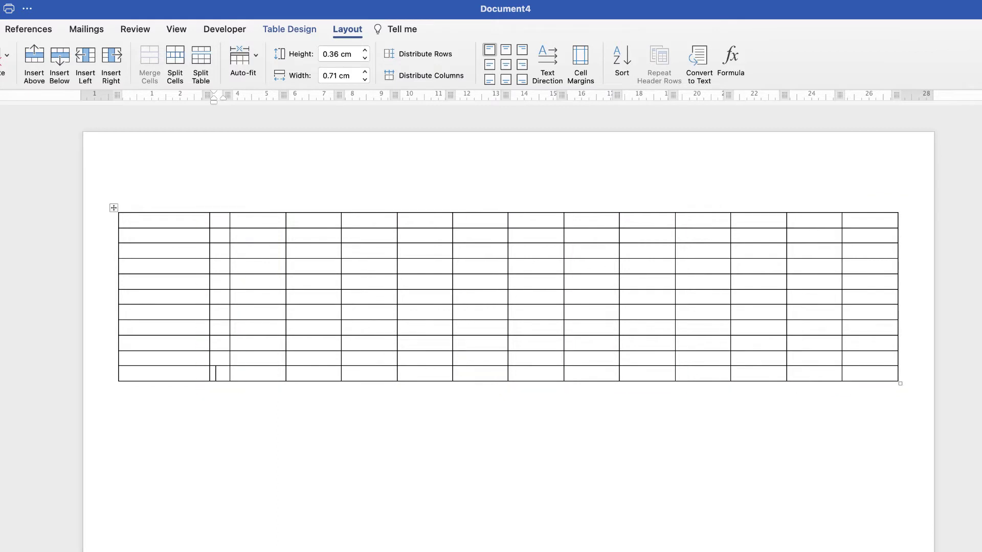
{"action": "left_click_drag", "start_coordinate": [338, 76], "coordinate": [322, 75]}
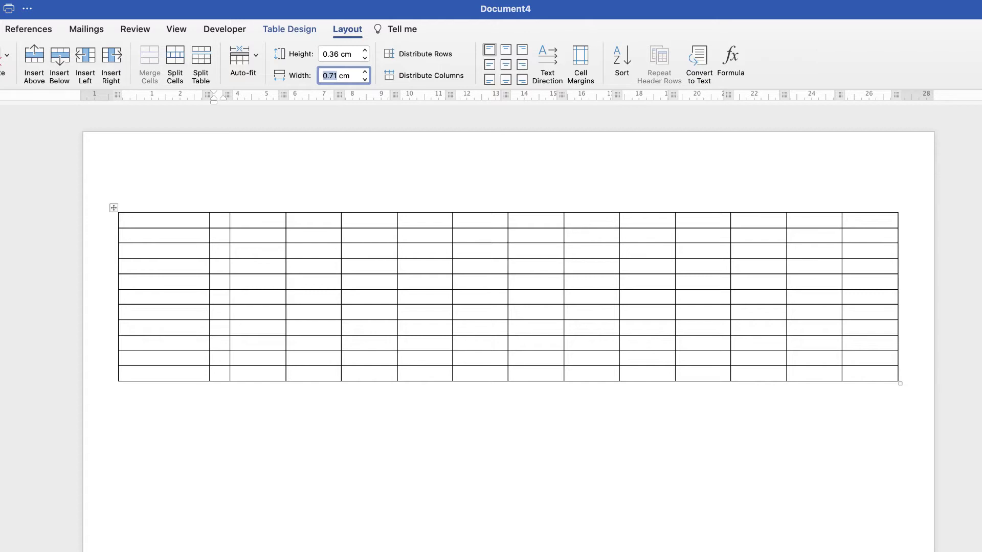
{"action": "key", "text": "Return"}
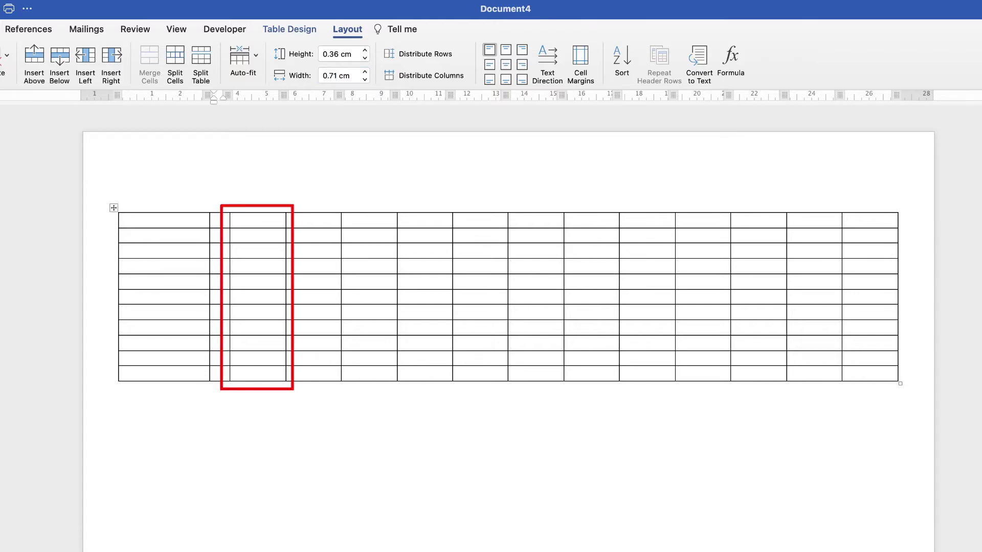
- Set the width of the table's entire fourth column to 0.71 cm
{"action": "left_click_drag", "start_coordinate": [314, 373], "coordinate": [314, 220]}
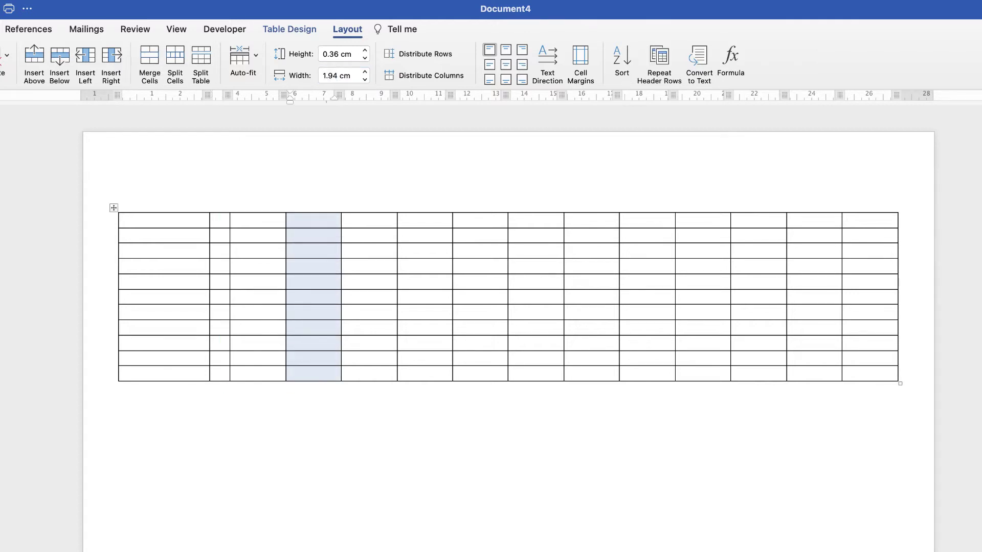
{"action": "left_click", "coordinate": [338, 75]}
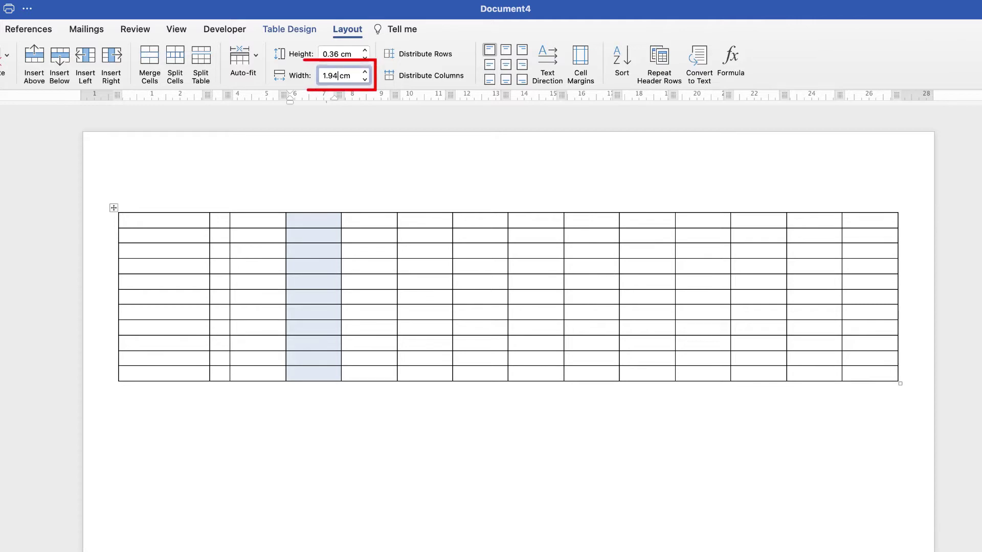
{"action": "left_click_drag", "start_coordinate": [351, 76], "coordinate": [322, 75]}
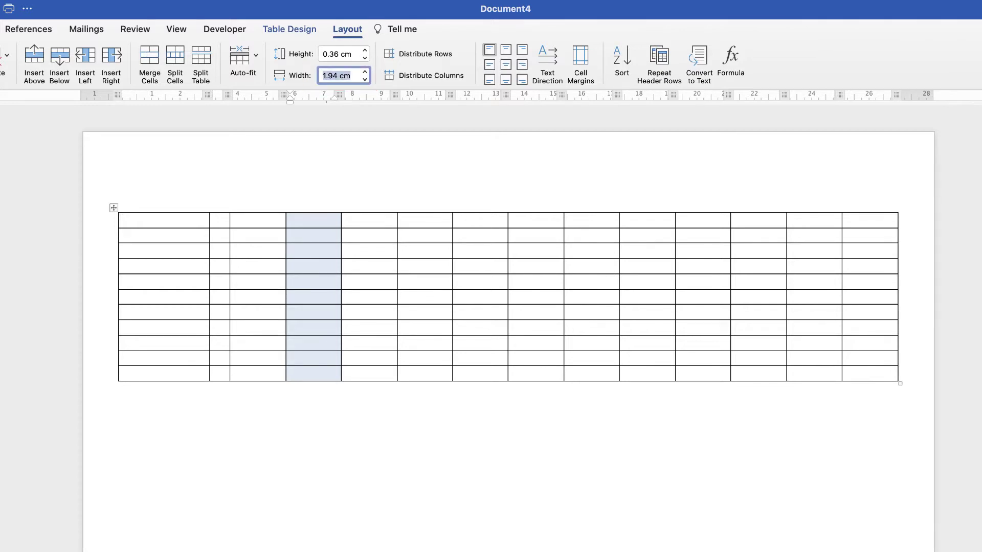
{"action": "type", "text": "0.71"}
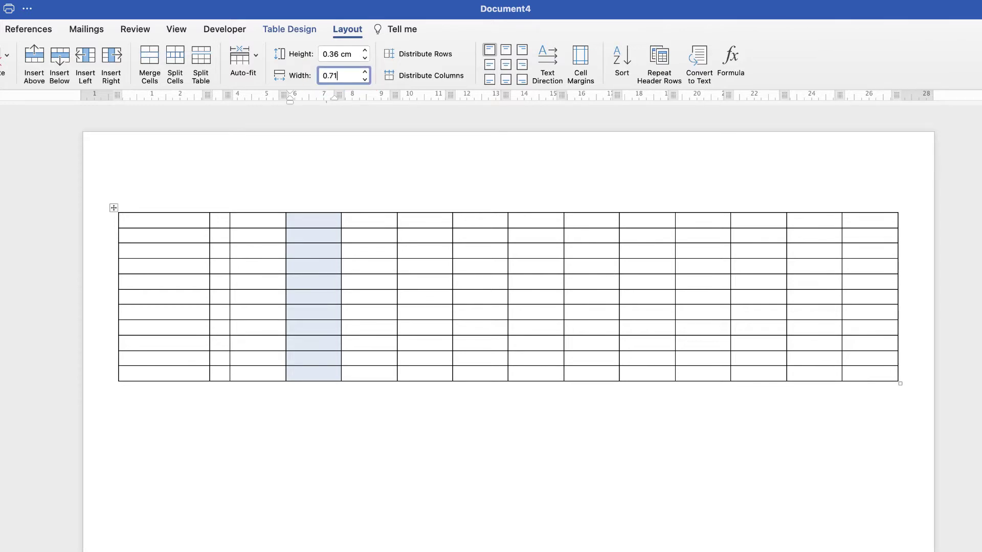
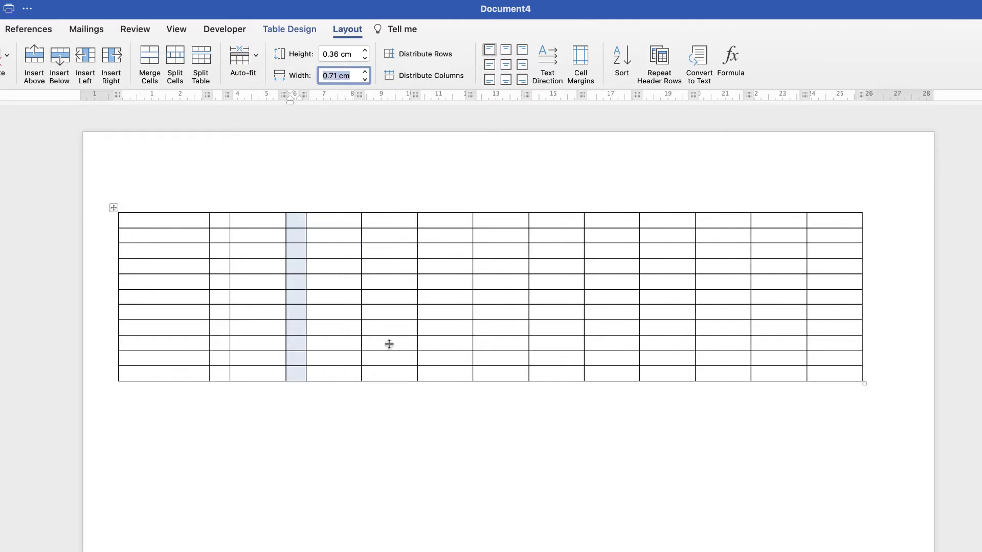
- Set the width of the table's entire sixth column to 0.71 cm
{"action": "left_click_drag", "start_coordinate": [390, 373], "coordinate": [394, 221]}
{"action": "left_click_drag", "start_coordinate": [338, 75], "coordinate": [321, 75]}
{"action": "type", "text": "0.71"}
{"action": "key", "text": "Return"}
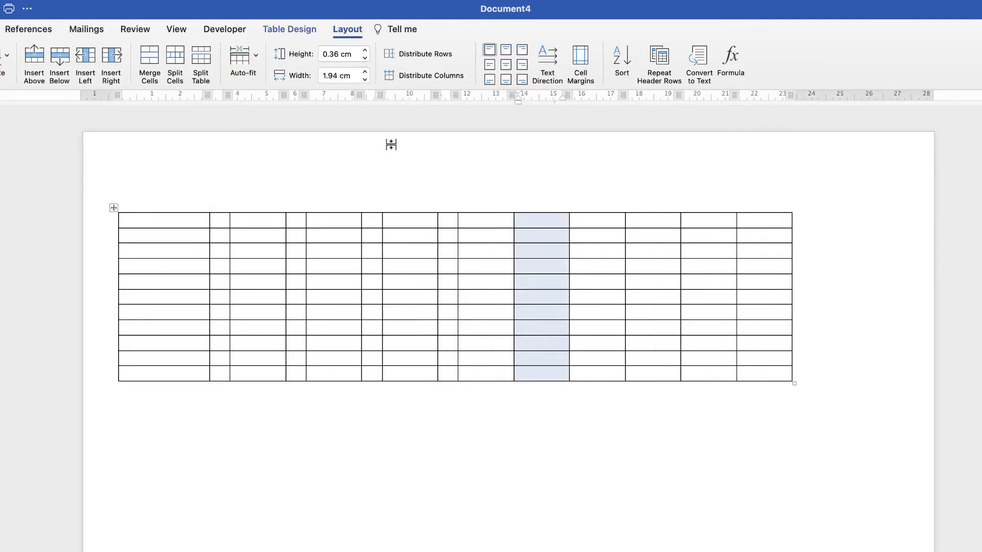
- Set the width of the entire eighth, tenth, twelfth and fourteenth columns to 0.71 cm
{"action": "left_click_drag", "start_coordinate": [349, 75], "coordinate": [321, 76]}
{"action": "type", "text": "0.71"}
{"action": "type", "text": "0.71 0.71 0.71 0.71 0.71 0.71 0.71 0.71 0.71 0.71 0.71"}
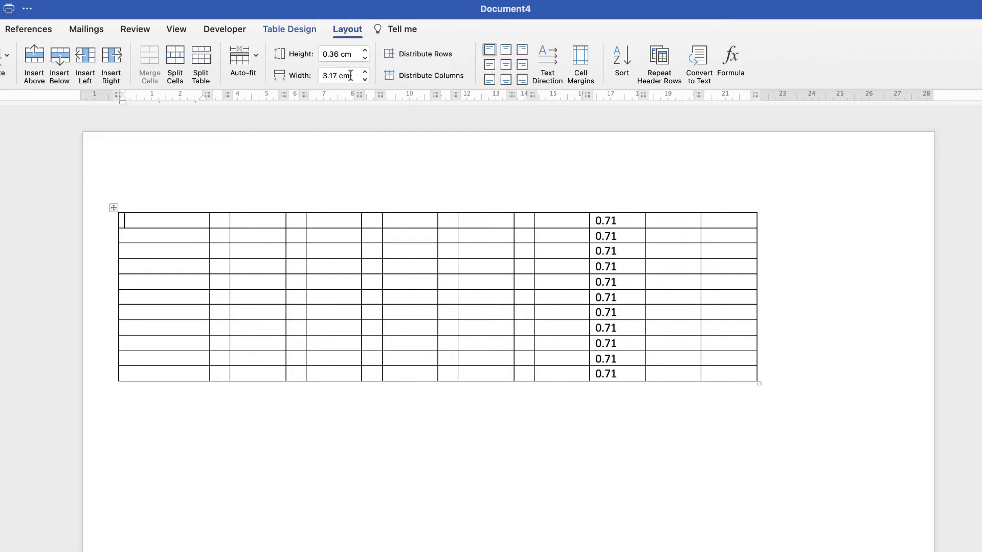
{"action": "key", "text": "super+z"}
{"action": "left_click_drag", "start_coordinate": [349, 75], "coordinate": [321, 76]}
{"action": "type", "text": "0.71"}
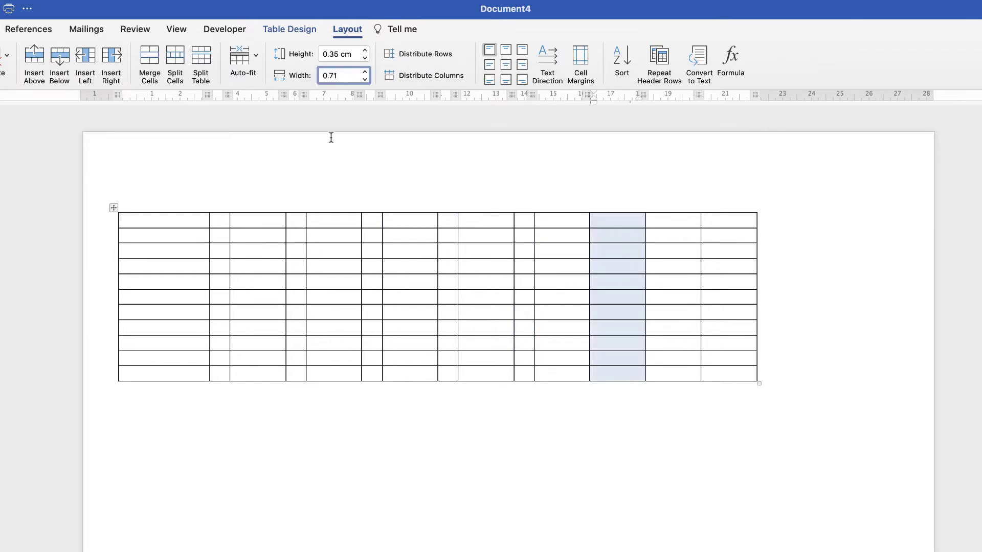
{"action": "key", "text": "Return"}
{"action": "type", "text": "0.71"}
{"action": "key", "text": "Return"}
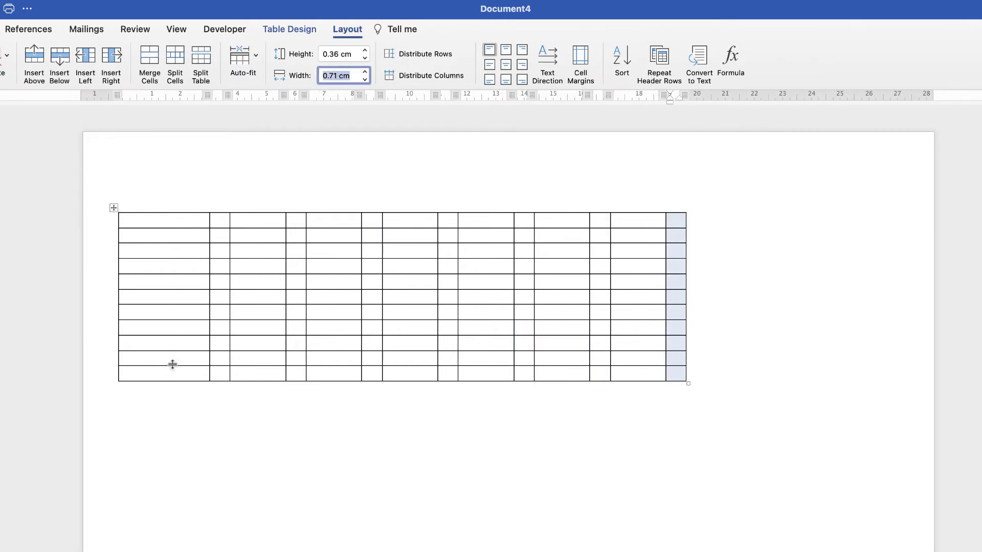
- Check the first column's width and set the entire third column to the same 3.17 cm
{"action": "left_click", "coordinate": [173, 235]}
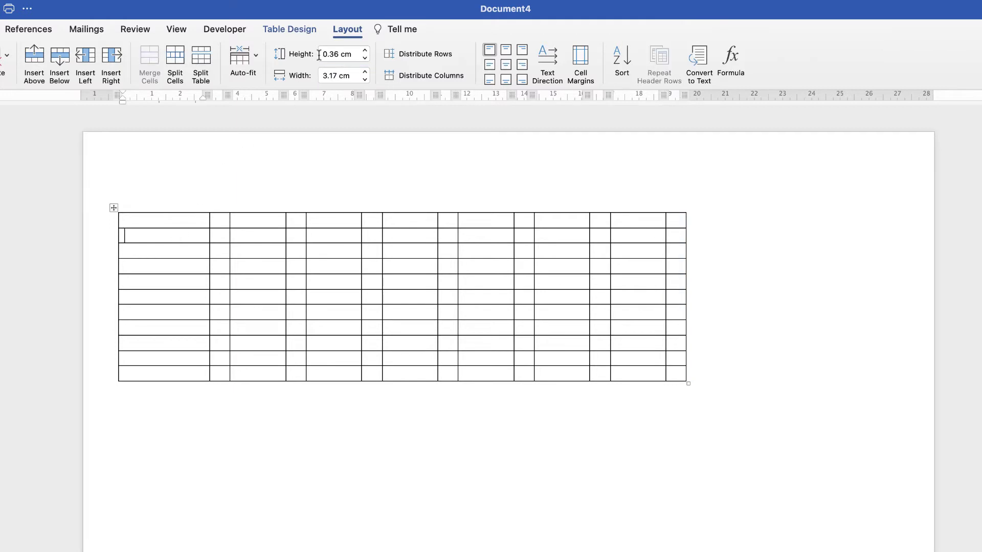
{"action": "left_click", "coordinate": [336, 76]}
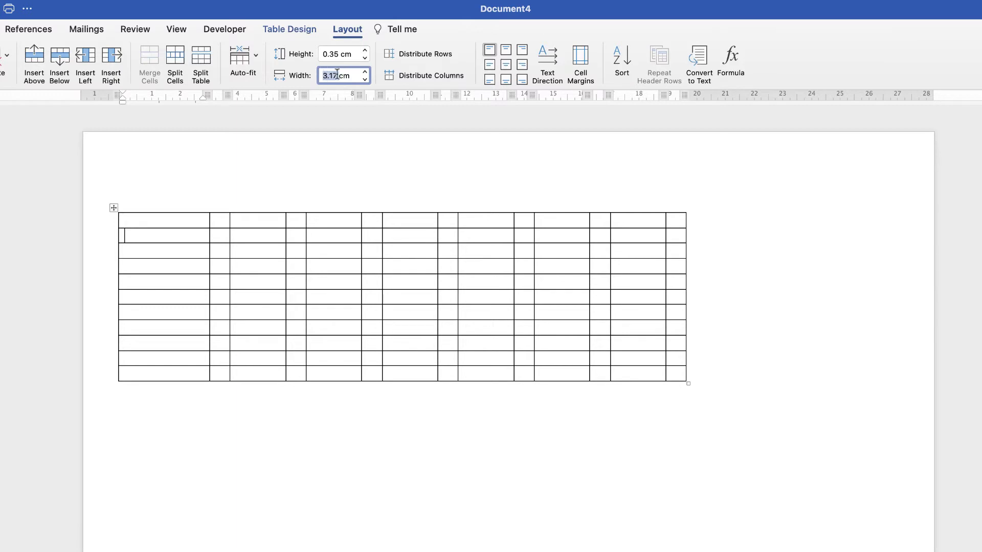
{"action": "left_click_drag", "start_coordinate": [260, 371], "coordinate": [263, 225]}
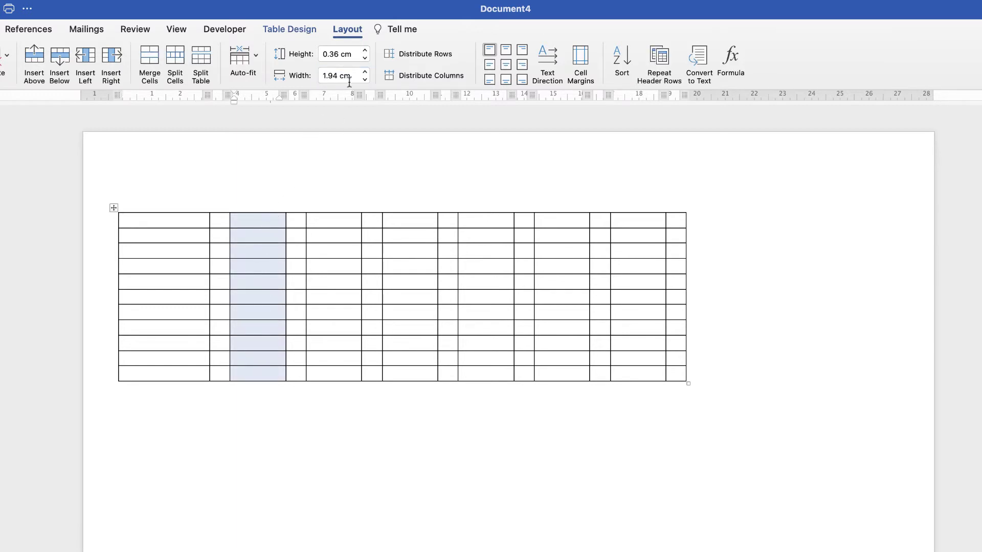
{"action": "left_click_drag", "start_coordinate": [338, 77], "coordinate": [321, 77]}
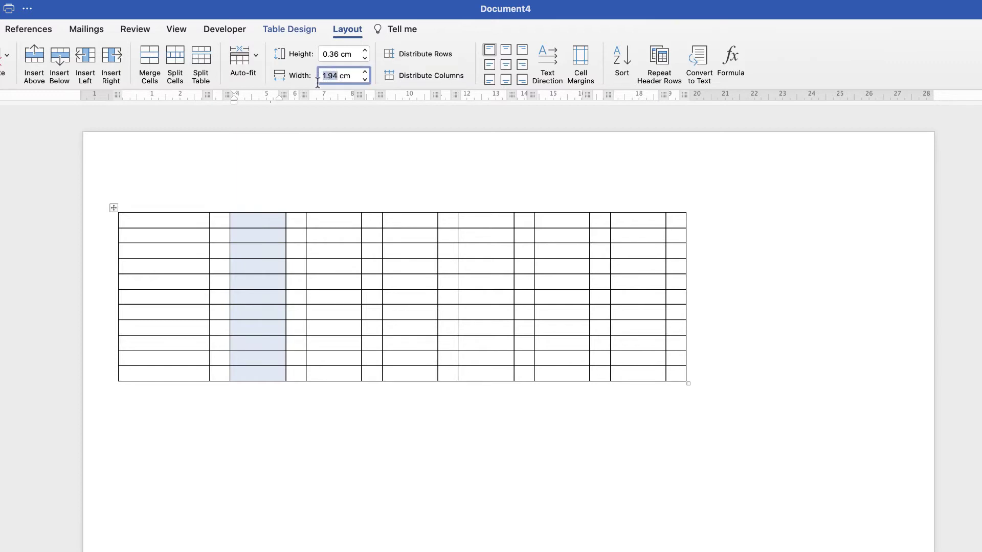
{"action": "type", "text": "3.17"}
{"action": "key", "text": "Return"}
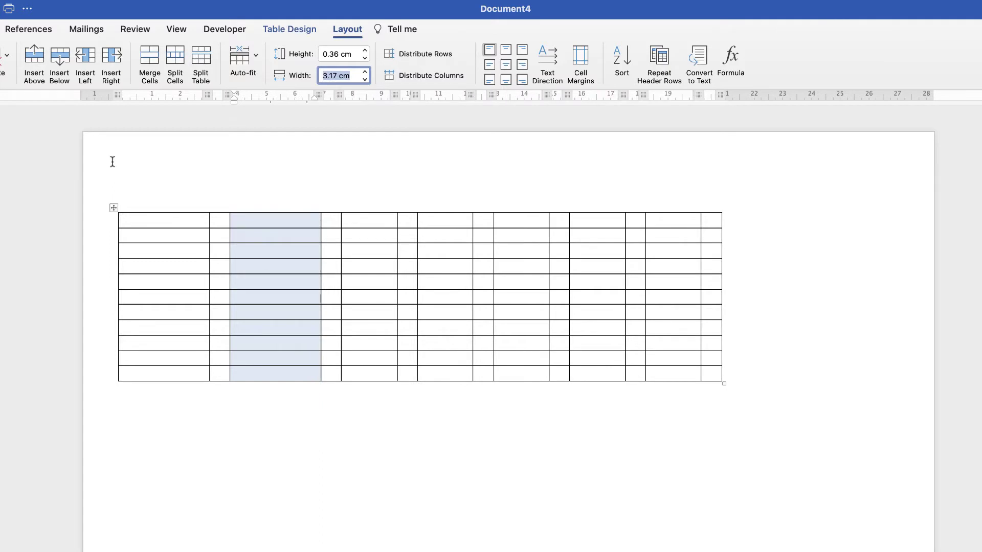
- Set the width of the entire fifth and seventh columns to 3.17 cm
{"action": "left_click_drag", "start_coordinate": [360, 374], "coordinate": [360, 220]}
{"action": "double_click", "coordinate": [330, 76]}
{"action": "type", "text": "3.17"}
{"action": "left_click_drag", "start_coordinate": [470, 375], "coordinate": [471, 220]}
{"action": "double_click", "coordinate": [330, 76]}
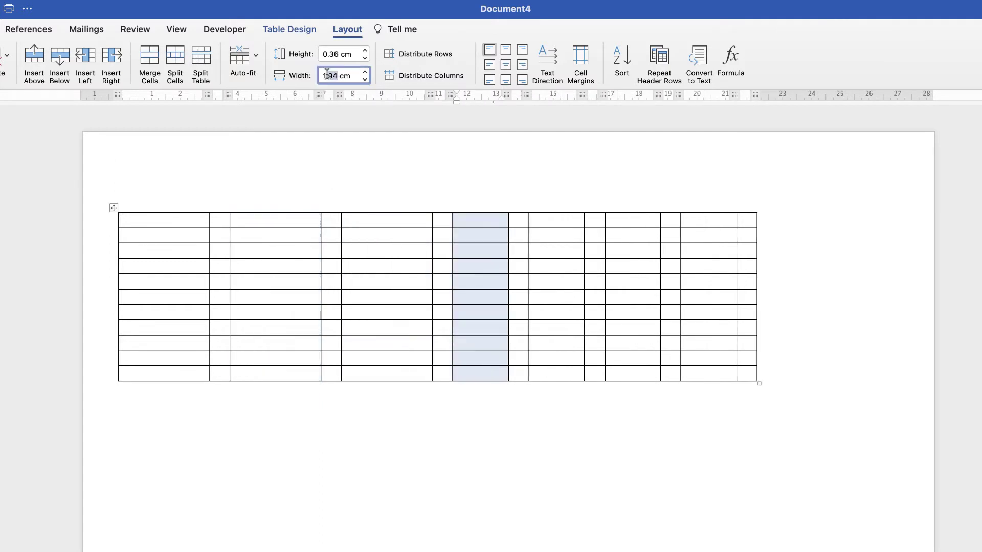
{"action": "type", "text": "3.17"}
- Set the width of the entire ninth, eleventh and thirteenth columns to 3.17 cm
{"action": "left_click_drag", "start_coordinate": [583, 374], "coordinate": [588, 209]}
{"action": "type", "text": "3.17 3.17 3.17 3.17 3.17 3.17 3.17 3.17 3.17 3.17 3.17"}
{"action": "key", "text": "super+z"}
{"action": "double_click", "coordinate": [337, 76]}
{"action": "type", "text": "3.17"}
{"action": "left_click_drag", "start_coordinate": [697, 374], "coordinate": [697, 228]}
{"action": "double_click", "coordinate": [337, 76]}
{"action": "type", "text": "3.17"}
{"action": "left_click_drag", "start_coordinate": [818, 374], "coordinate": [818, 220]}
{"action": "double_click", "coordinate": [337, 76]}
{"action": "left_click", "coordinate": [412, 329]}
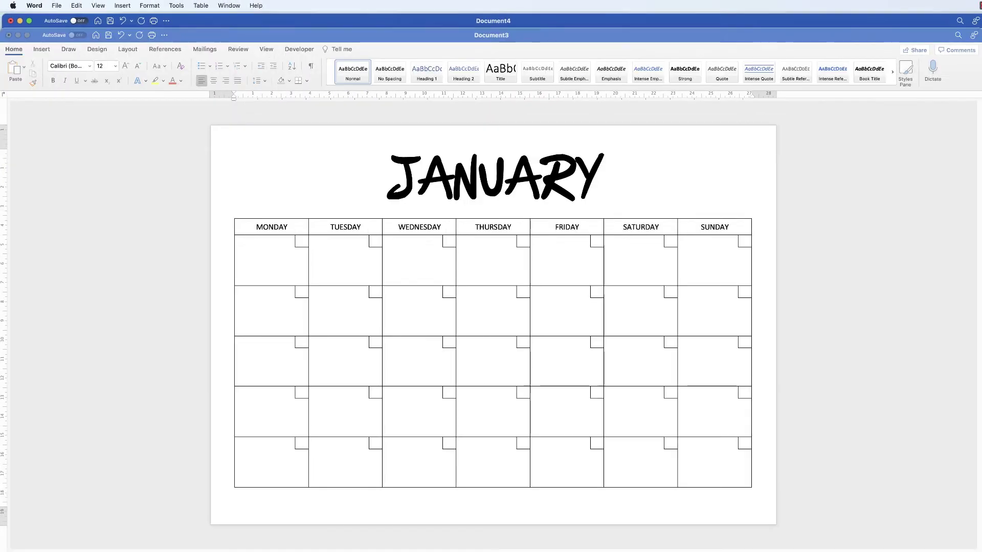
- Return from the finished January calendar to Document4 and shade the table's entire first row grey
{"action": "left_click", "coordinate": [284, 341]}
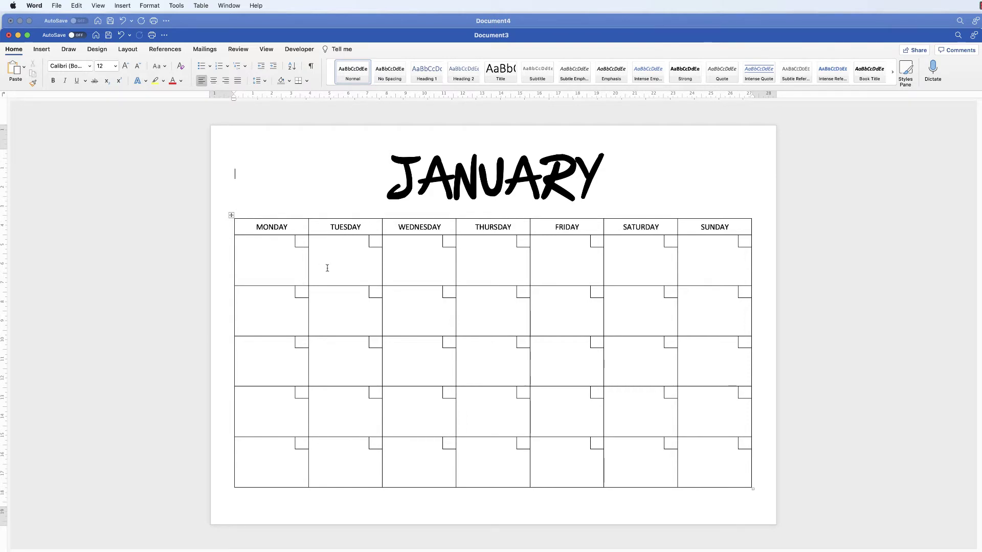
{"action": "left_click", "coordinate": [529, 20]}
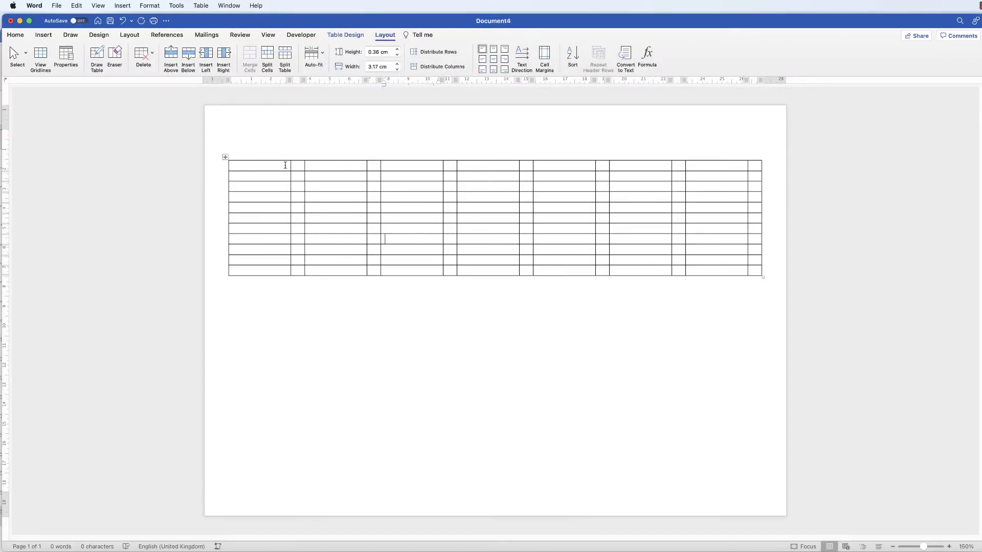
{"action": "left_click_drag", "start_coordinate": [281, 165], "coordinate": [752, 165]}
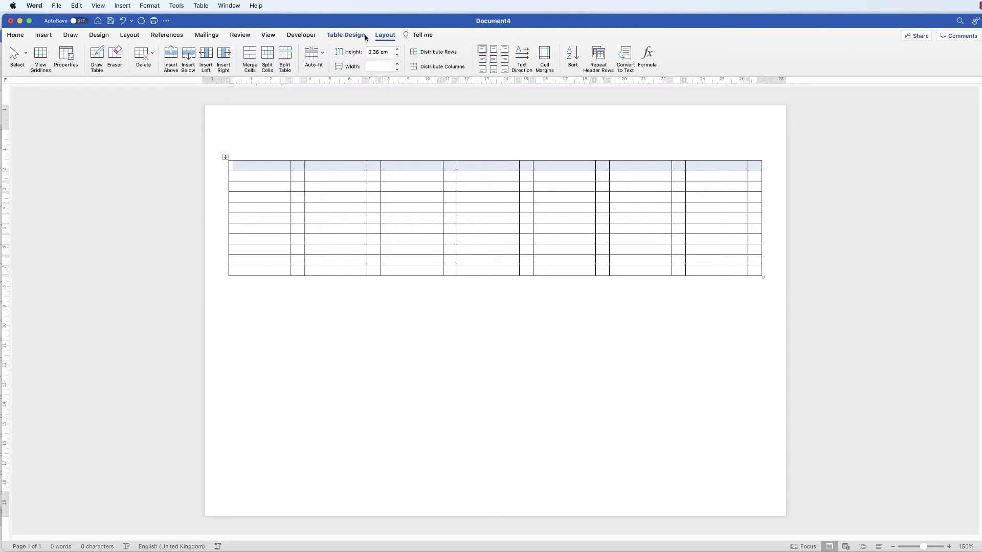
{"action": "left_click", "coordinate": [346, 35]}
{"action": "left_click", "coordinate": [590, 52]}
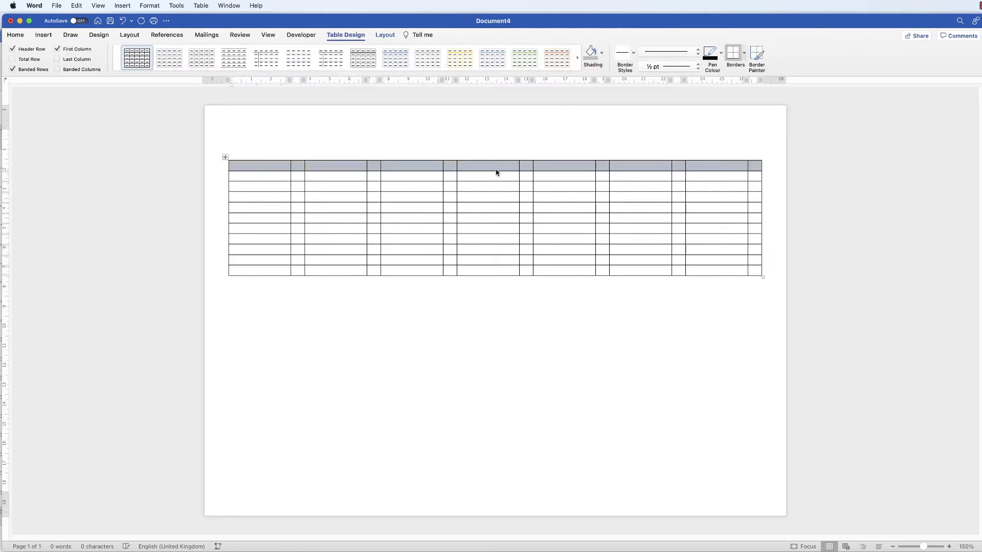
{"action": "left_click", "coordinate": [279, 181]}
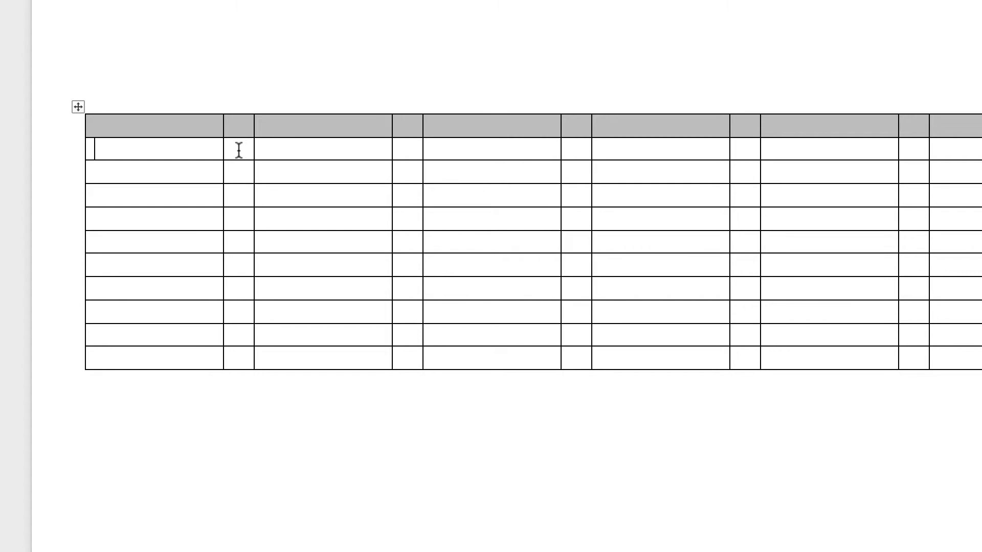
- Set the height of the table's second row to 0.71 cm, matching the narrow columns' width
{"action": "left_click", "coordinate": [235, 149]}
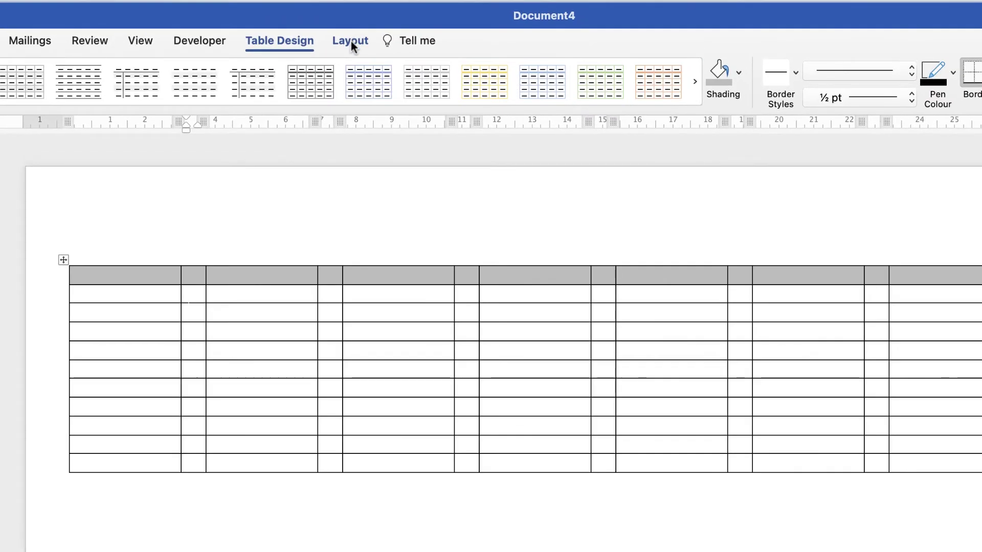
{"action": "left_click", "coordinate": [347, 15]}
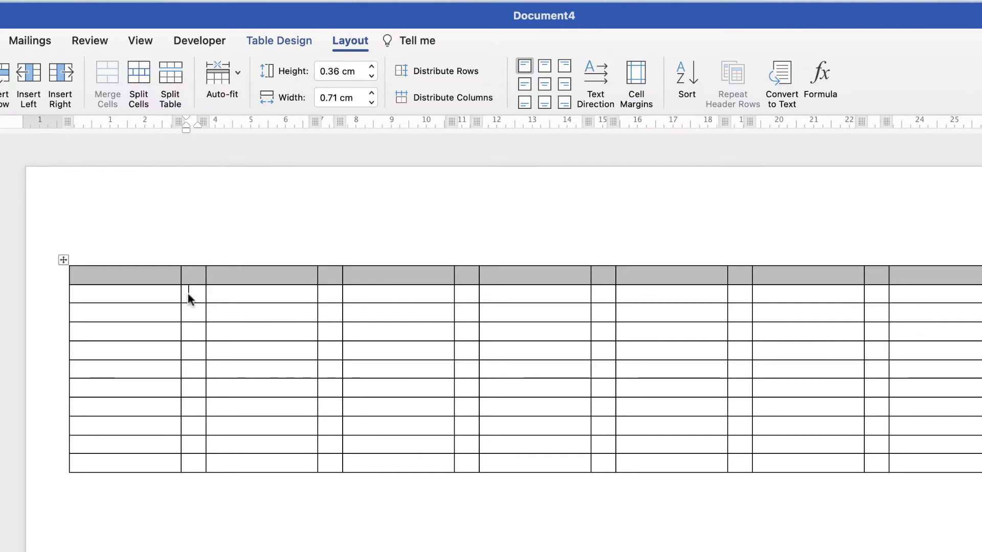
{"action": "left_click", "coordinate": [338, 97]}
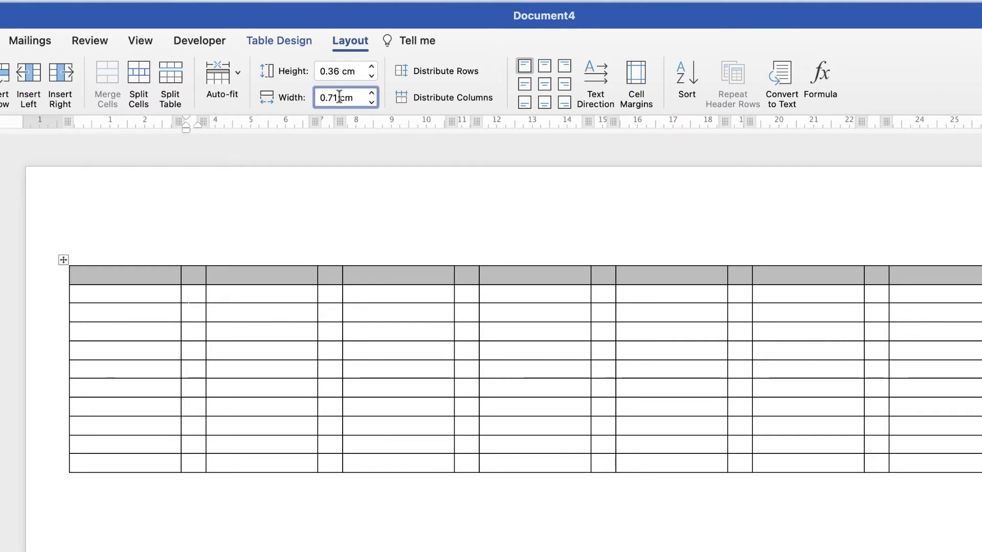
{"action": "left_click_drag", "start_coordinate": [338, 96], "coordinate": [318, 71]}
{"action": "type", "text": "0.71"}
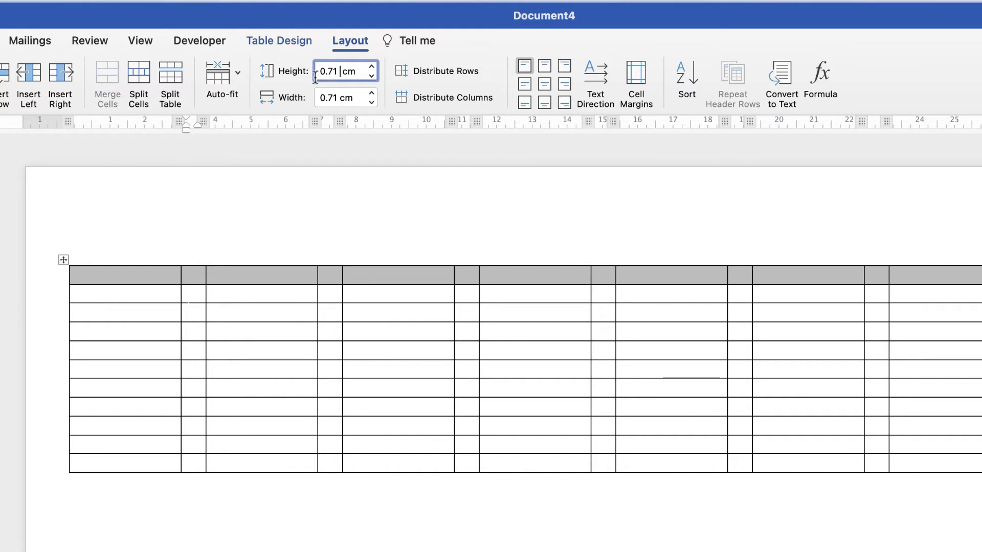
{"action": "key", "text": "Return"}
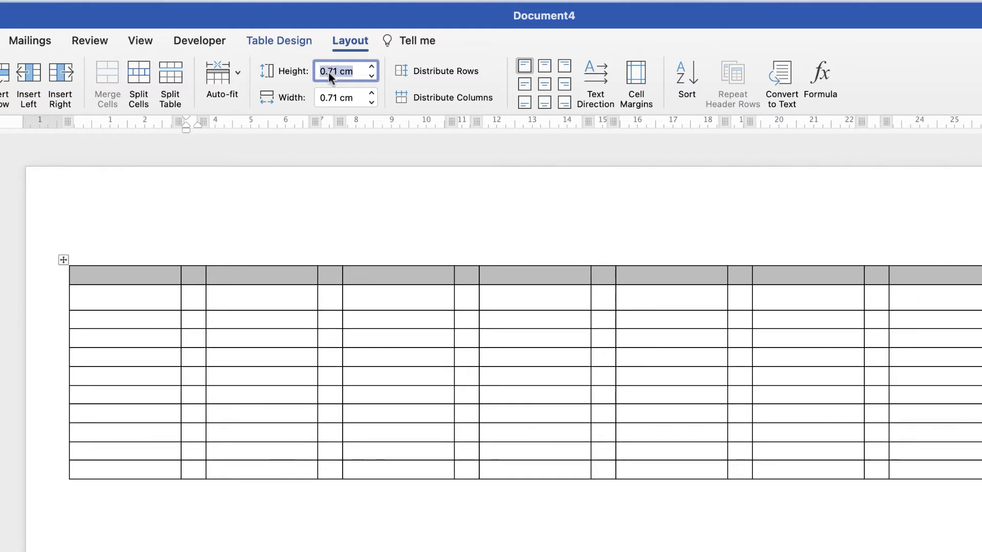
{"action": "left_click", "coordinate": [194, 297]}
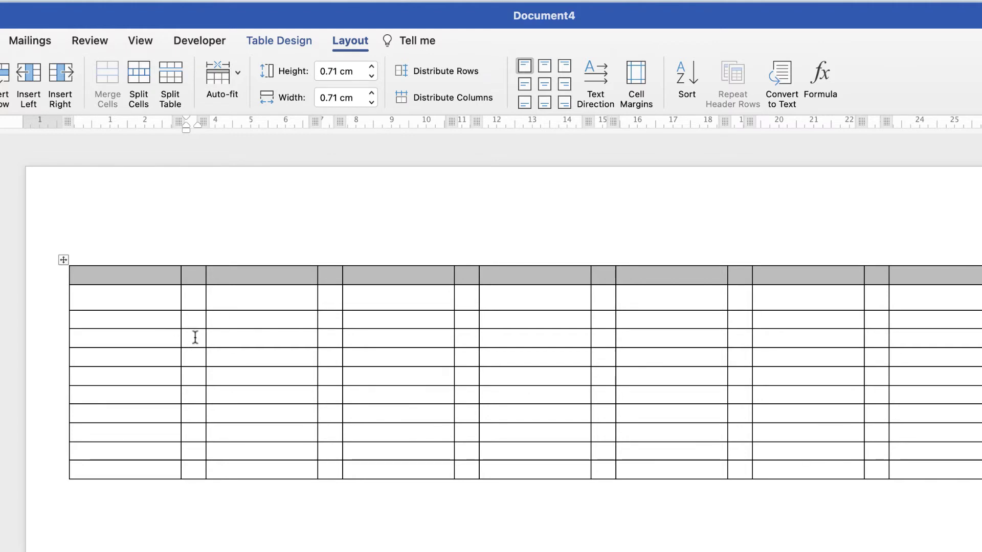
- Set the height of the table's entire fourth and sixth rows to 0.71 cm
{"action": "left_click_drag", "start_coordinate": [193, 336], "coordinate": [981, 330]}
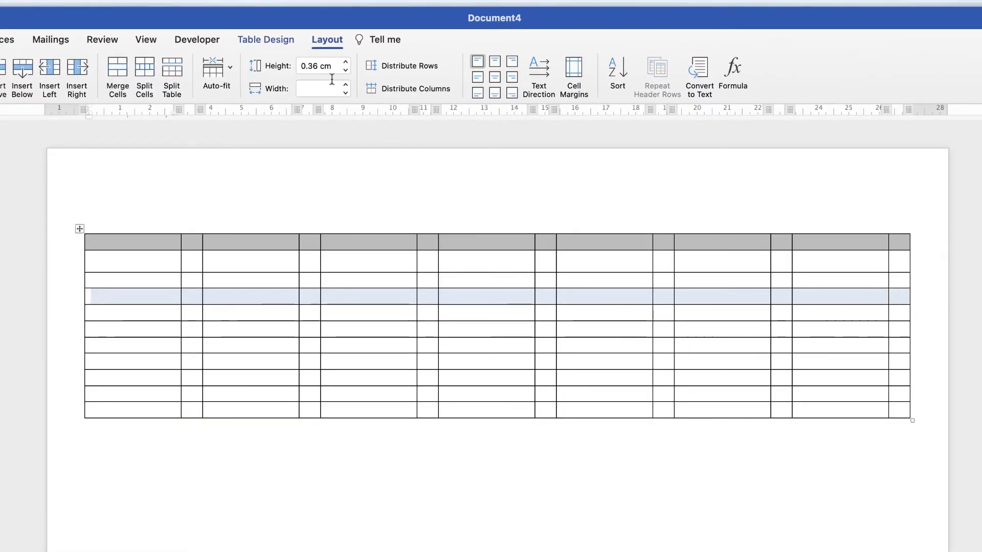
{"action": "left_click", "coordinate": [314, 66]}
{"action": "type", "text": "0.71"}
{"action": "key", "text": "Return"}
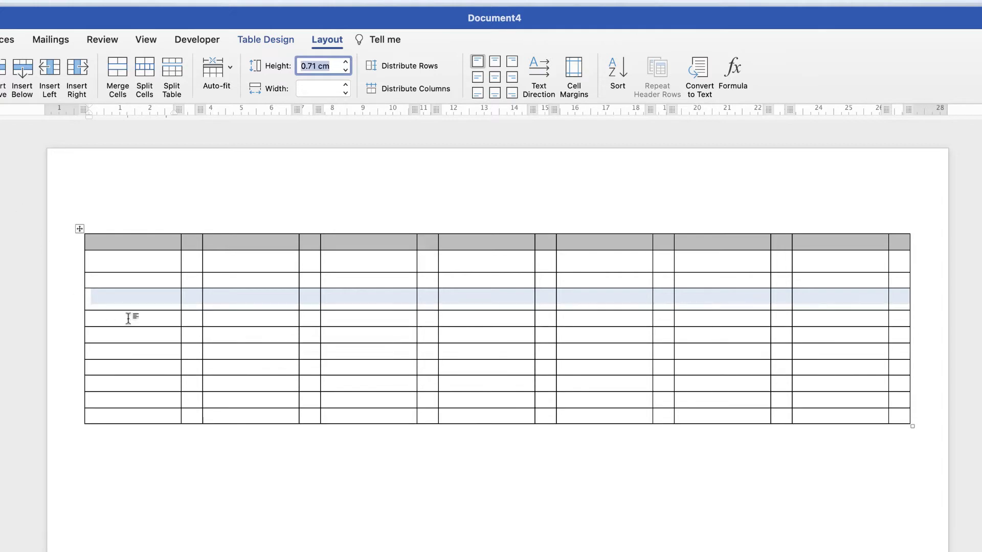
{"action": "left_click_drag", "start_coordinate": [167, 335], "coordinate": [894, 335]}
{"action": "double_click", "coordinate": [313, 66]}
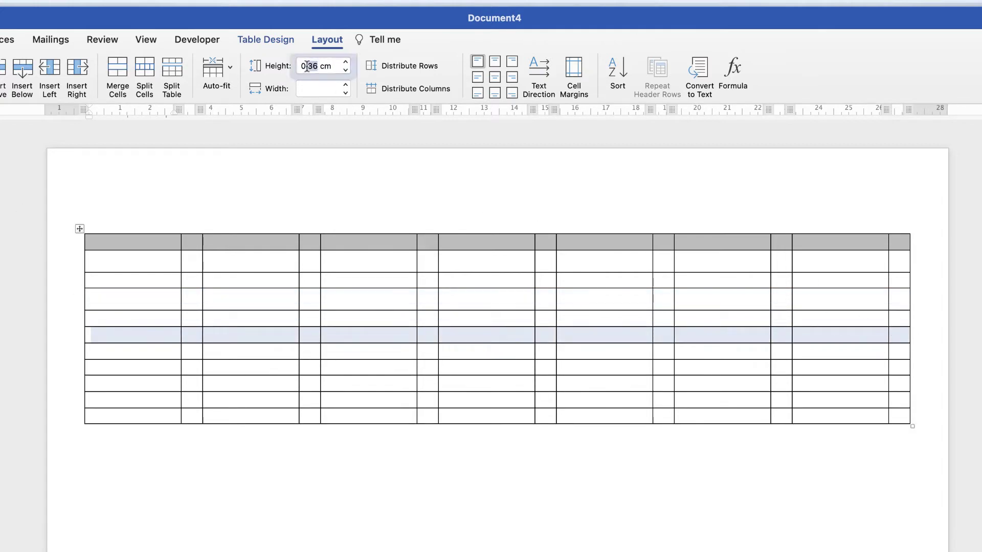
{"action": "type", "text": "0.71"}
{"action": "key", "text": "Return"}
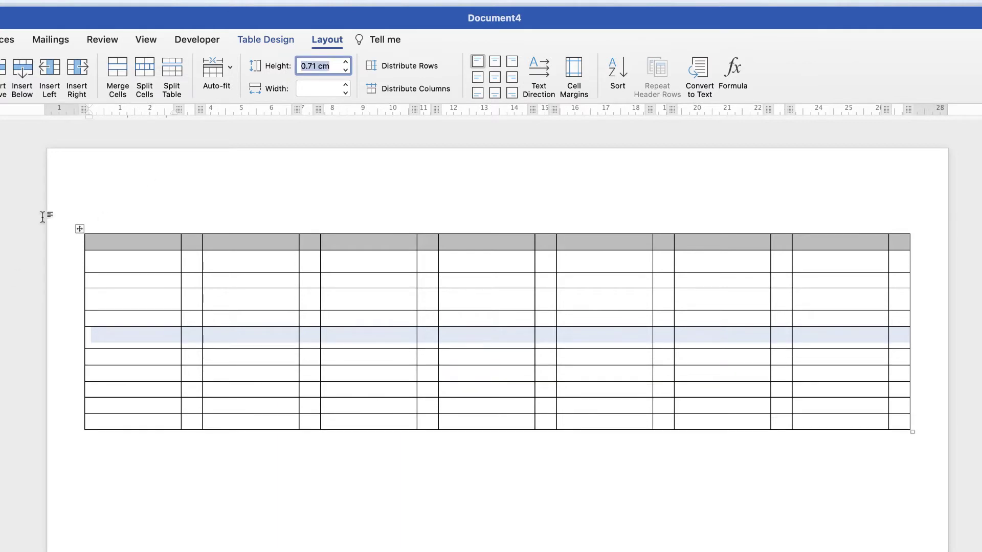
- Set the height of the table's entire eighth and tenth rows to 0.71 cm
{"action": "left_click_drag", "start_coordinate": [157, 375], "coordinate": [883, 362]}
{"action": "double_click", "coordinate": [317, 66]}
{"action": "type", "text": "0.71"}
{"action": "key", "text": "Return"}
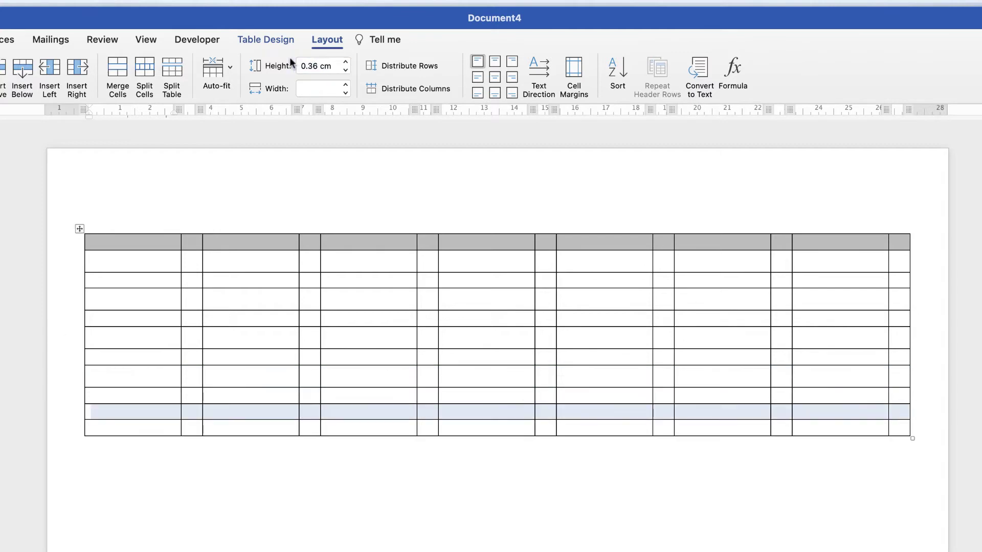
{"action": "double_click", "coordinate": [313, 65]}
{"action": "type", "text": "0.71"}
{"action": "key", "text": "Return"}
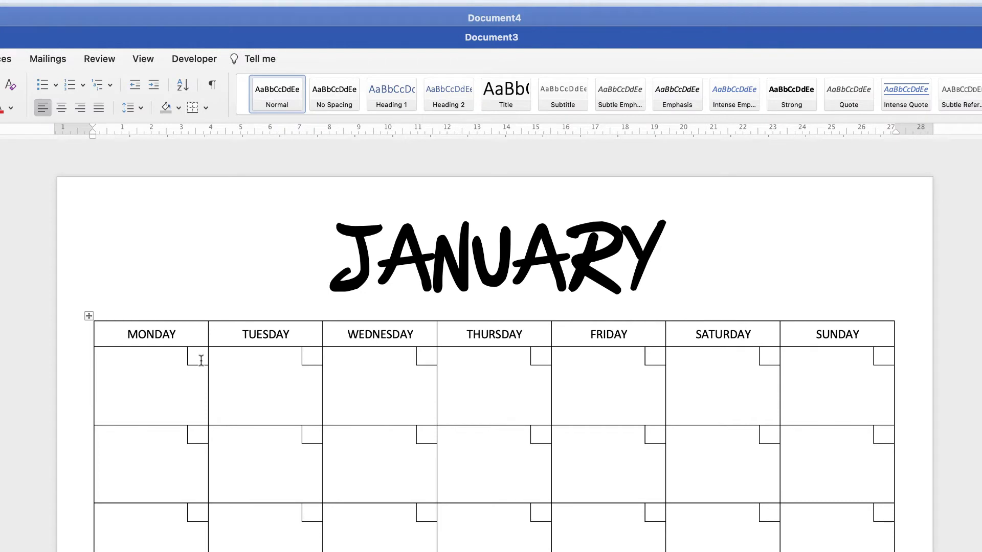
- Return from the example calendar to Document4 and set the height of the table's third row to 2 cm
{"action": "left_click", "coordinate": [331, 18]}
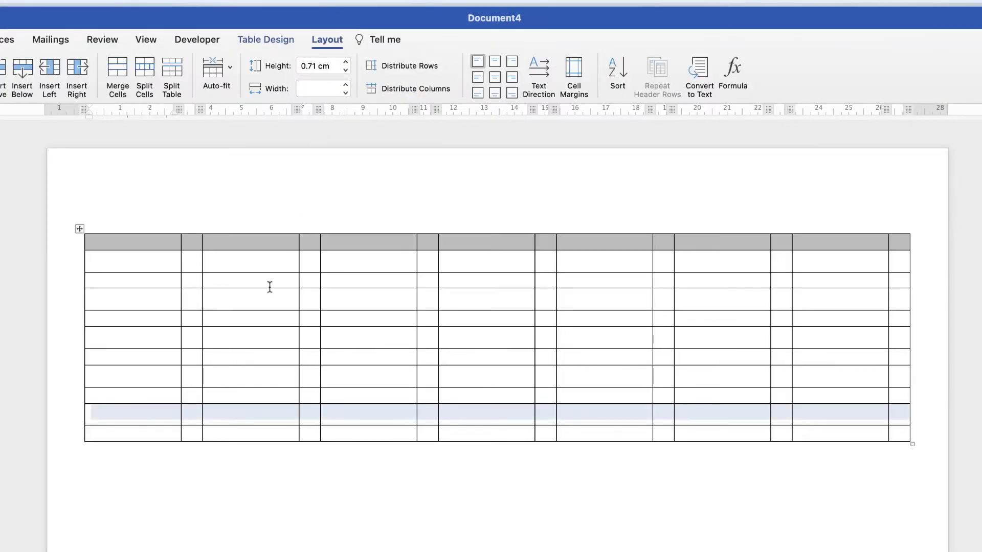
{"action": "left_click", "coordinate": [156, 283]}
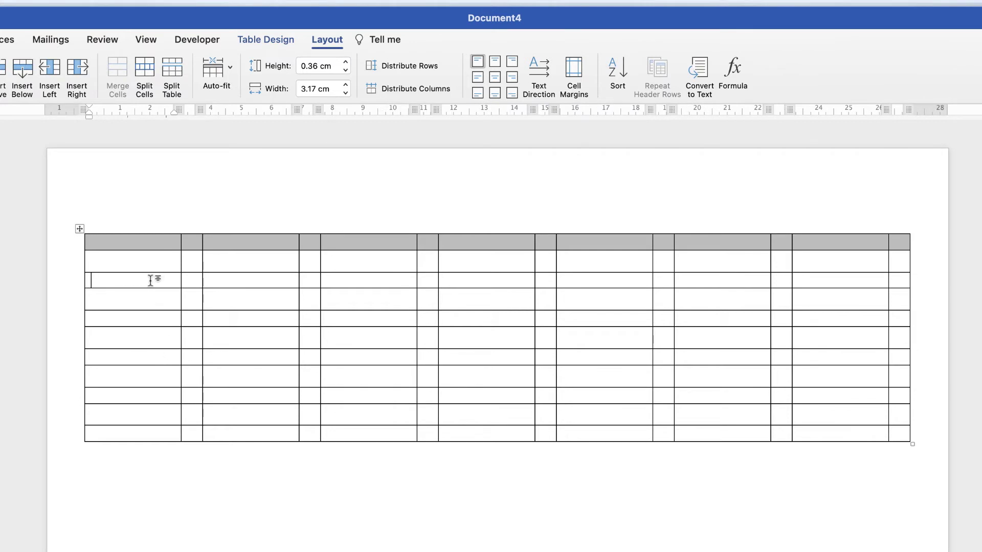
{"action": "left_click_drag", "start_coordinate": [152, 280], "coordinate": [903, 281]}
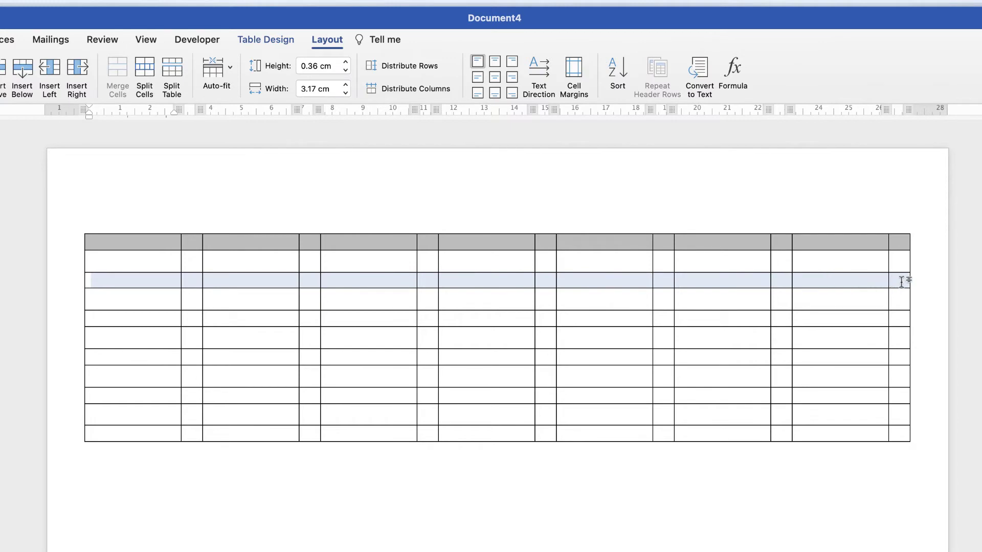
{"action": "left_click", "coordinate": [316, 64]}
{"action": "double_click", "coordinate": [313, 65]}
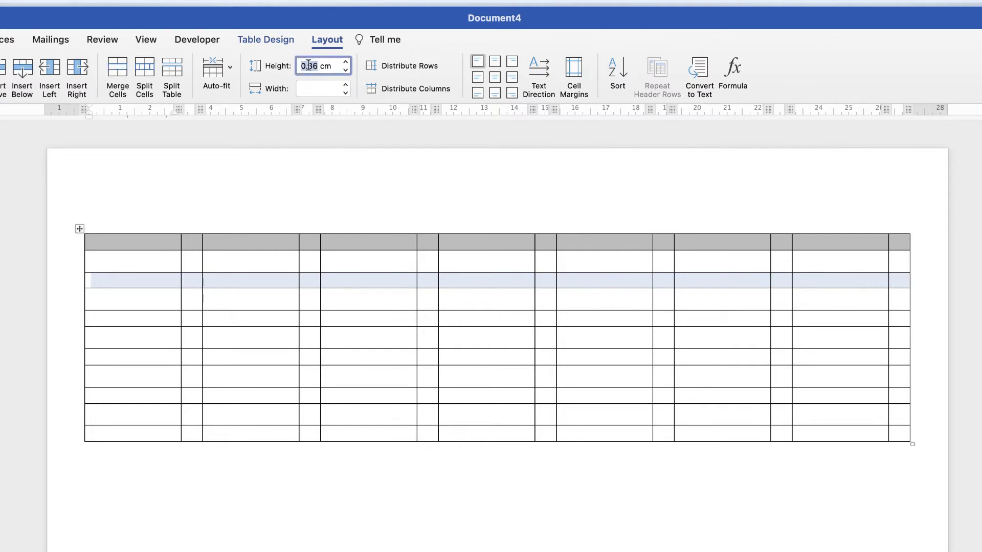
{"action": "type", "text": "2"}
{"action": "key", "text": "Return"}
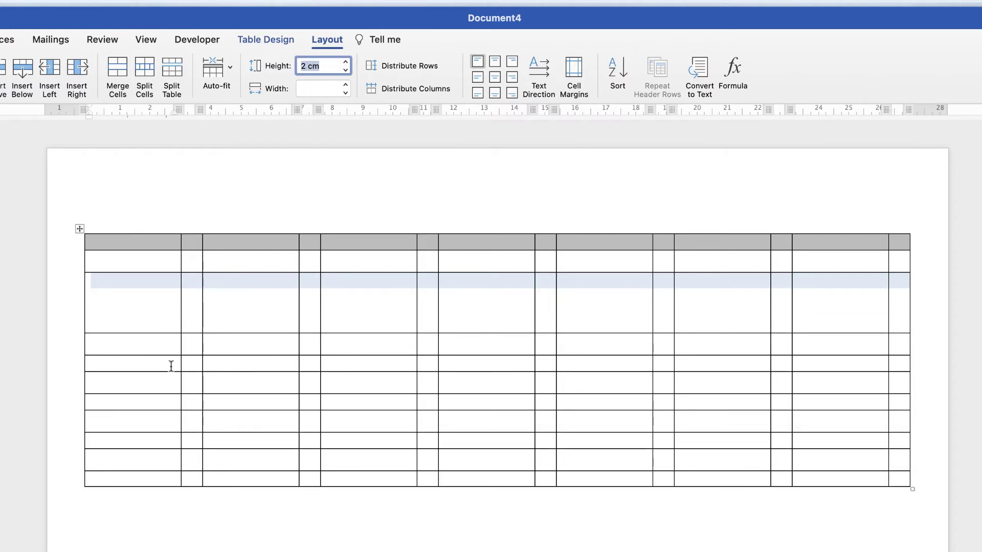
- Set the height of the table's entire fifth row to 2 cm
{"action": "left_click_drag", "start_coordinate": [168, 364], "coordinate": [899, 361]}
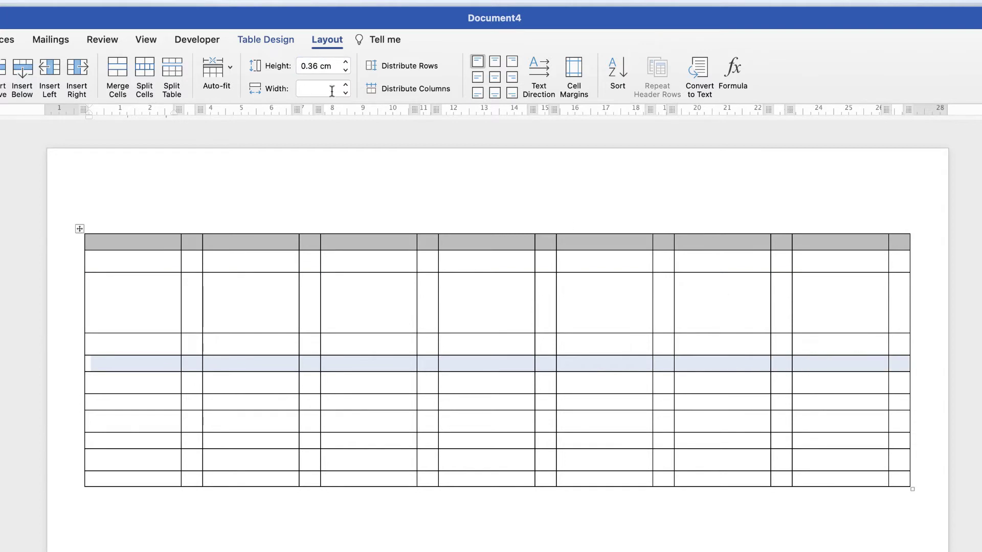
{"action": "left_click", "coordinate": [318, 66]}
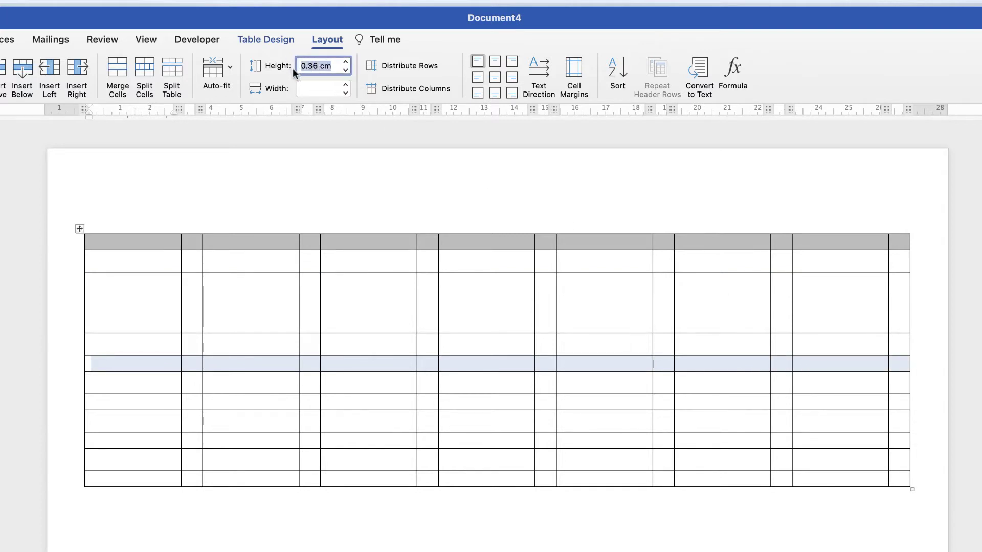
{"action": "key", "text": "BackSpace"}
{"action": "type", "text": "2 cm"}
{"action": "key", "text": "Return"}
- Set the height of the table's seventh, ninth and eleventh rows to 2 cm
{"action": "left_click_drag", "start_coordinate": [240, 324], "coordinate": [801, 324]}
{"action": "left_click_drag", "start_coordinate": [366, 29], "coordinate": [333, 30]}
{"action": "type", "text": "2 cm"}
{"action": "left_click_drag", "start_coordinate": [225, 388], "coordinate": [801, 388]}
{"action": "left_click_drag", "start_coordinate": [366, 29], "coordinate": [333, 30]}
{"action": "type", "text": "2 cm"}
{"action": "left_click_drag", "start_coordinate": [225, 453], "coordinate": [807, 454]}
{"action": "left_click_drag", "start_coordinate": [357, 29], "coordinate": [342, 29]}
{"action": "type", "text": "2"}
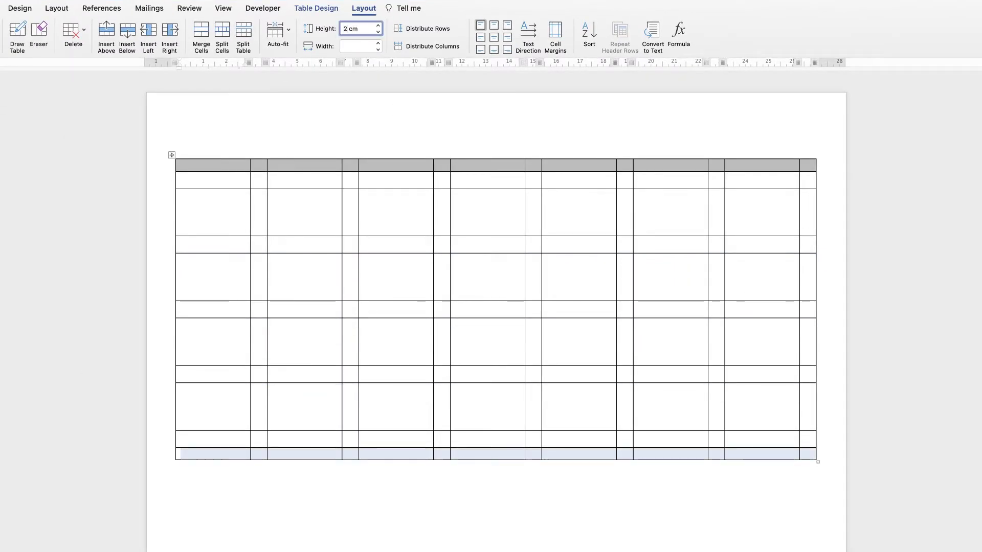
{"action": "key", "text": "Return"}
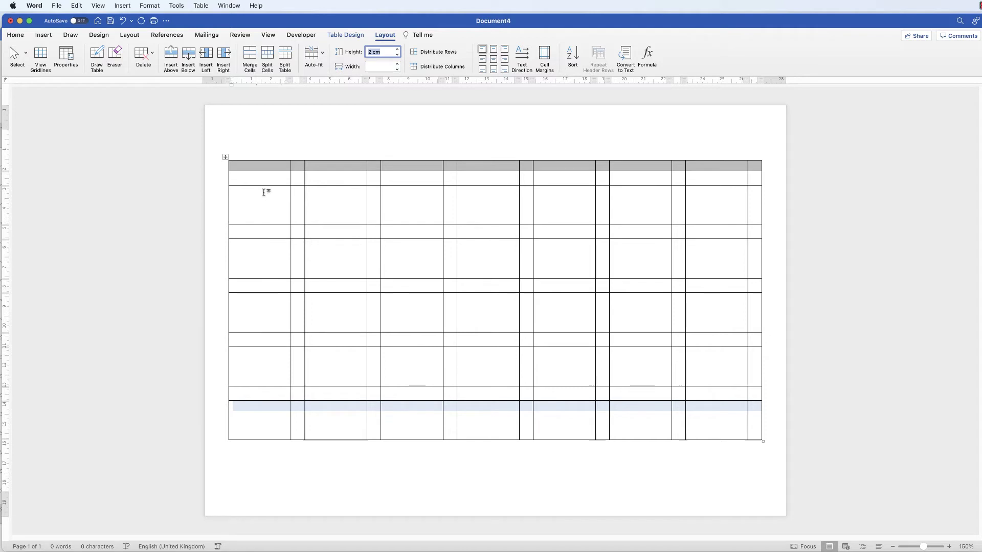
- Set the height of the table's third, fifth, seventh, ninth and eleventh rows to 2.5 cm
{"action": "left_click_drag", "start_coordinate": [267, 207], "coordinate": [753, 197]}
{"action": "left_click", "coordinate": [385, 51]}
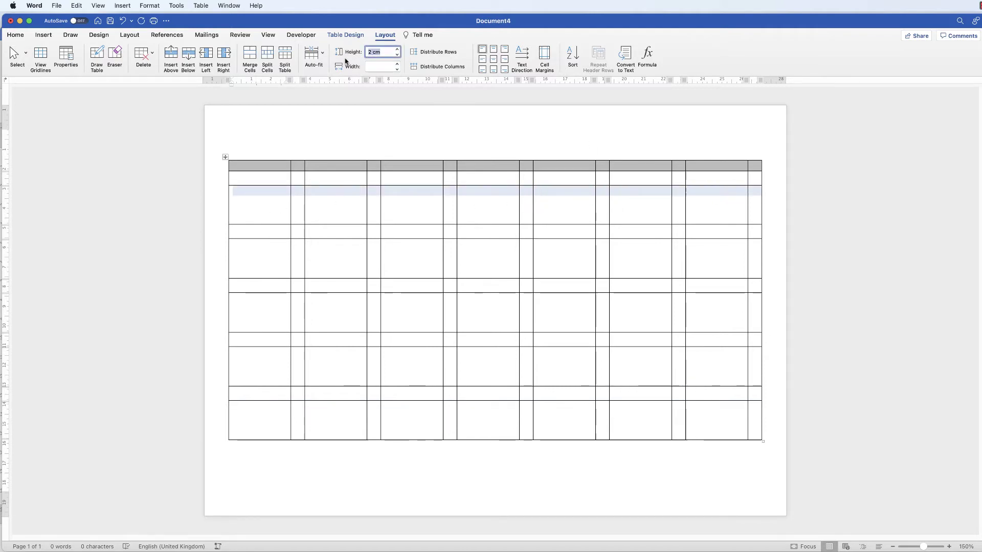
{"action": "type", "text": "2.5"}
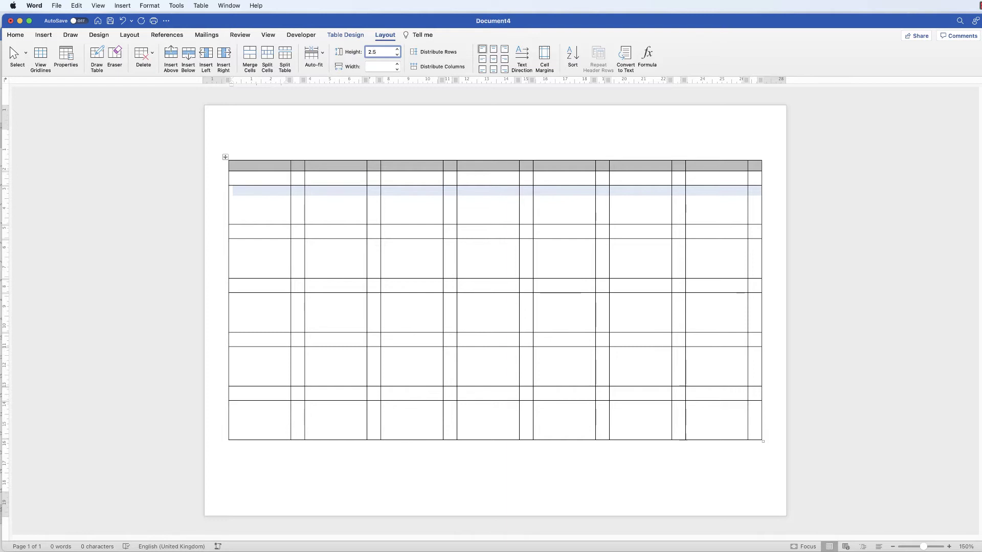
{"action": "key", "text": "Return"}
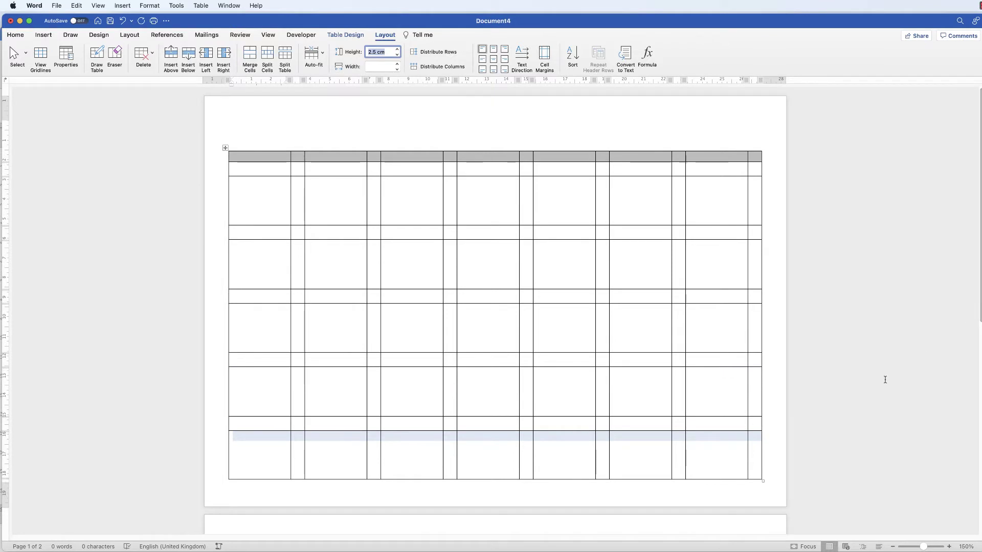
- Reduce the page's bottom margin on the vertical ruler so the table fits on a single page
{"action": "scroll", "coordinate": [495, 311], "scroll_direction": "down", "scroll_amount": 6}
{"action": "scroll", "coordinate": [495, 310], "scroll_direction": "up", "scroll_amount": 6}
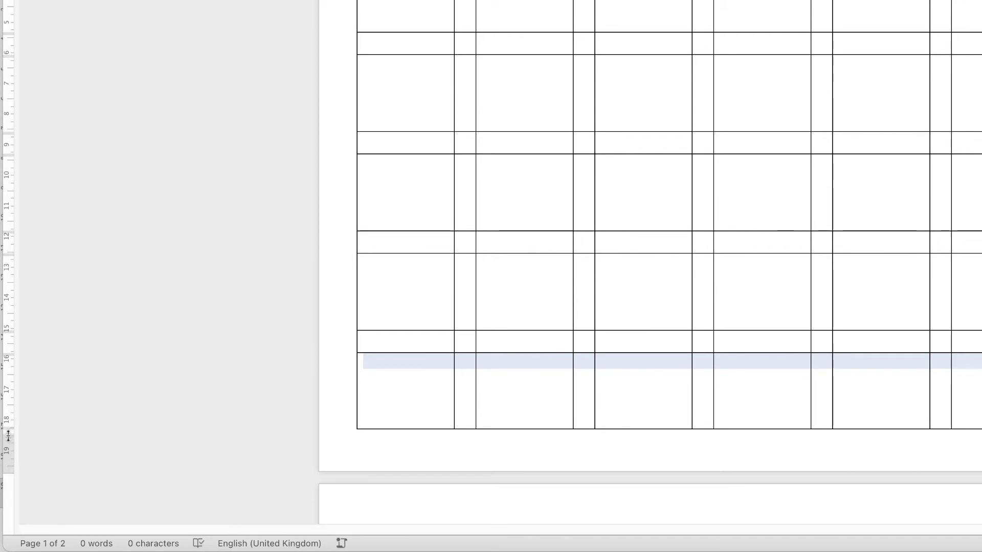
{"action": "left_click_drag", "start_coordinate": [9, 433], "coordinate": [7, 435]}
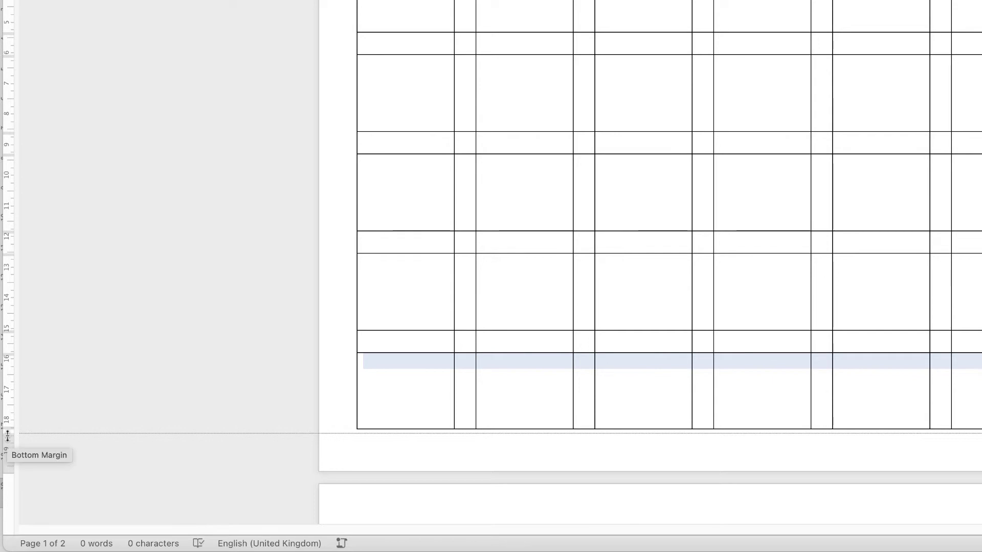
{"action": "mouse_move", "coordinate": [7, 435]}
{"action": "left_mouse_down"}
{"action": "mouse_move", "coordinate": [11, 450]}
{"action": "mouse_move", "coordinate": [55, 452]}
{"action": "left_mouse_up"}
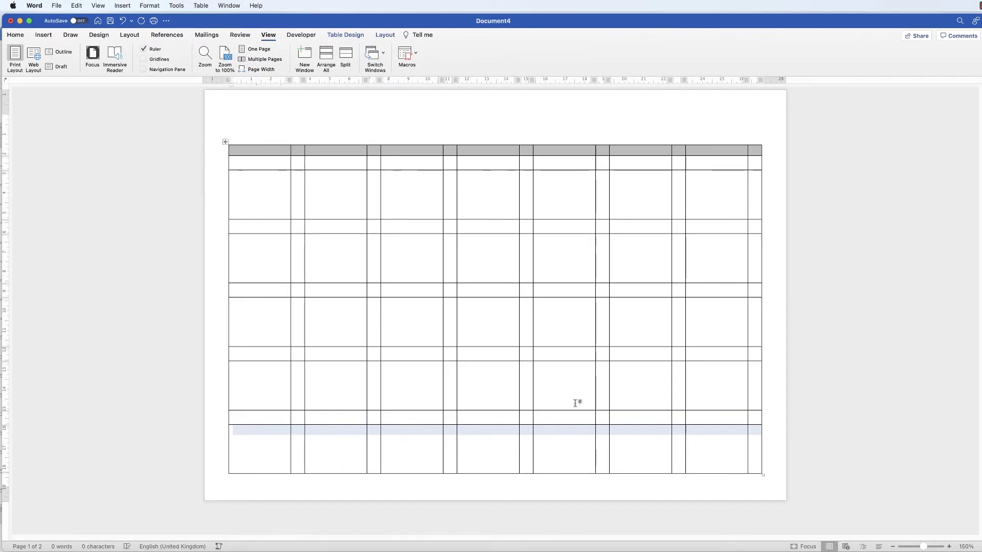
{"action": "left_click", "coordinate": [738, 447]}
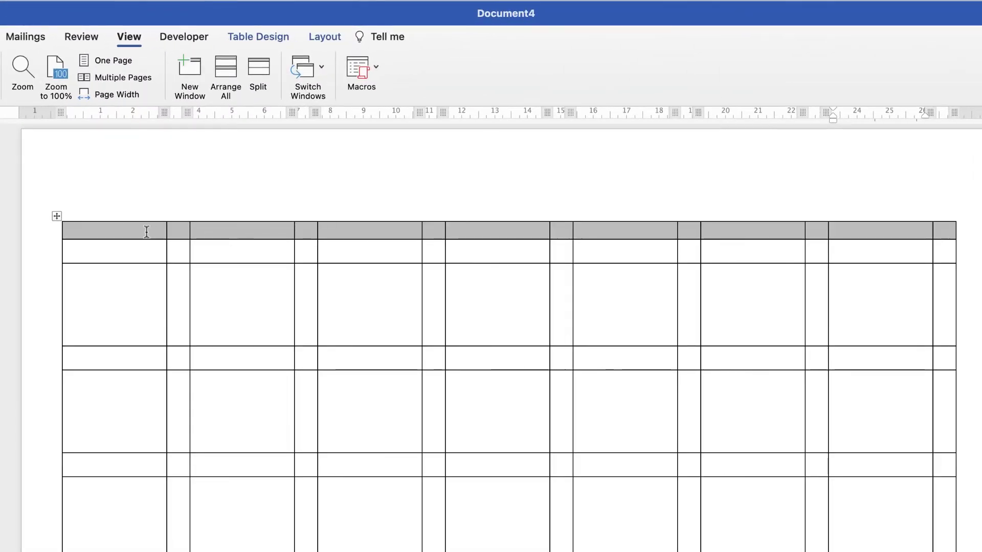
- Merge the first wide and narrow cells of the table's grey header row, and merge the second wide-narrow pair likewise
{"action": "left_click_drag", "start_coordinate": [148, 232], "coordinate": [176, 230]}
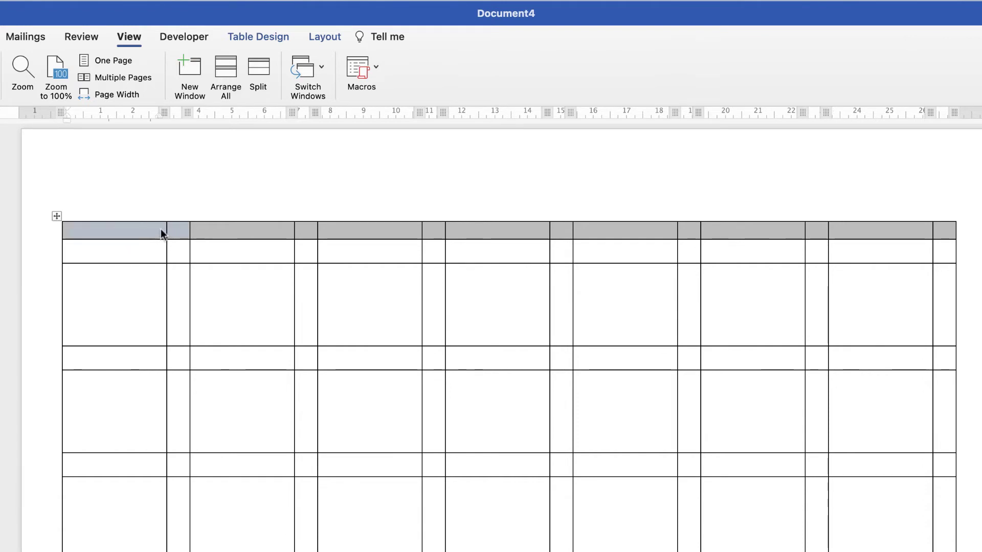
{"action": "left_click", "coordinate": [325, 36]}
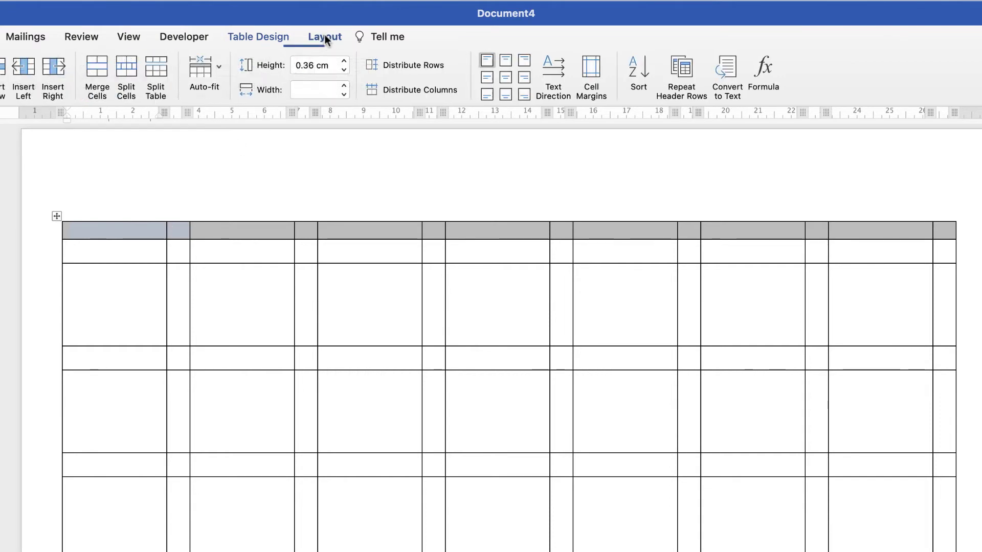
{"action": "left_click", "coordinate": [97, 69]}
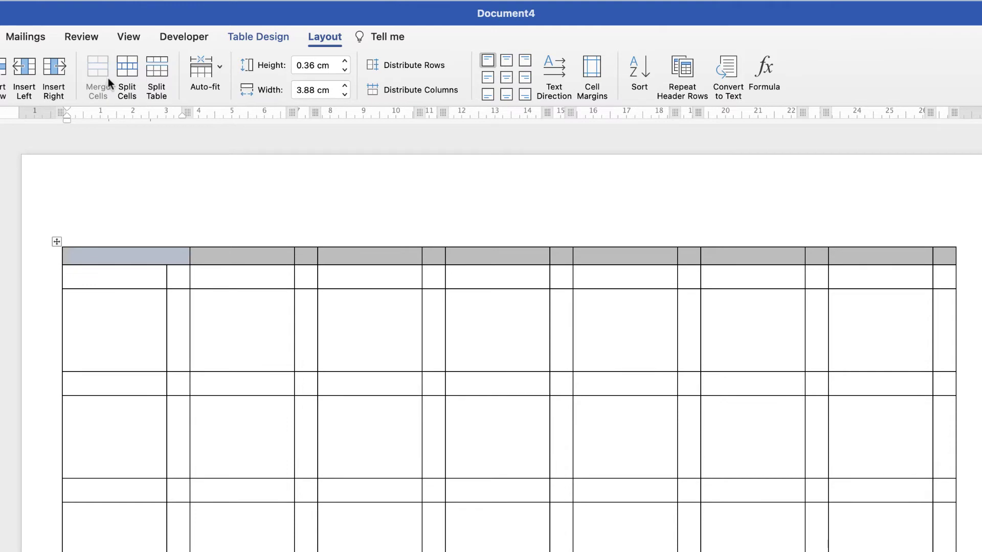
{"action": "left_click_drag", "start_coordinate": [277, 255], "coordinate": [307, 261]}
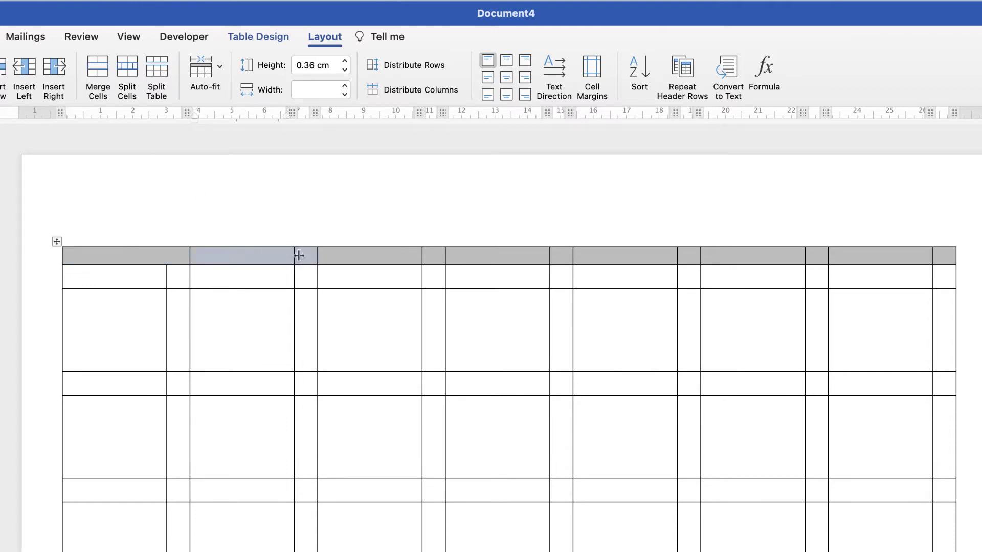
{"action": "left_click", "coordinate": [97, 69]}
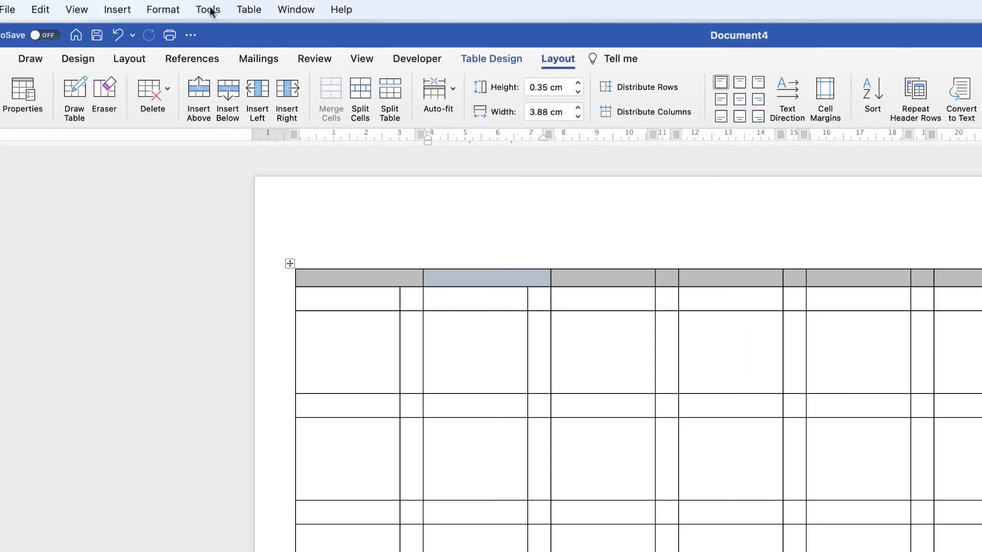
- Open the keyboard customisation settings and find the TableMergeCells command in the Table category by searching for MERGE
{"action": "left_click", "coordinate": [210, 10]}
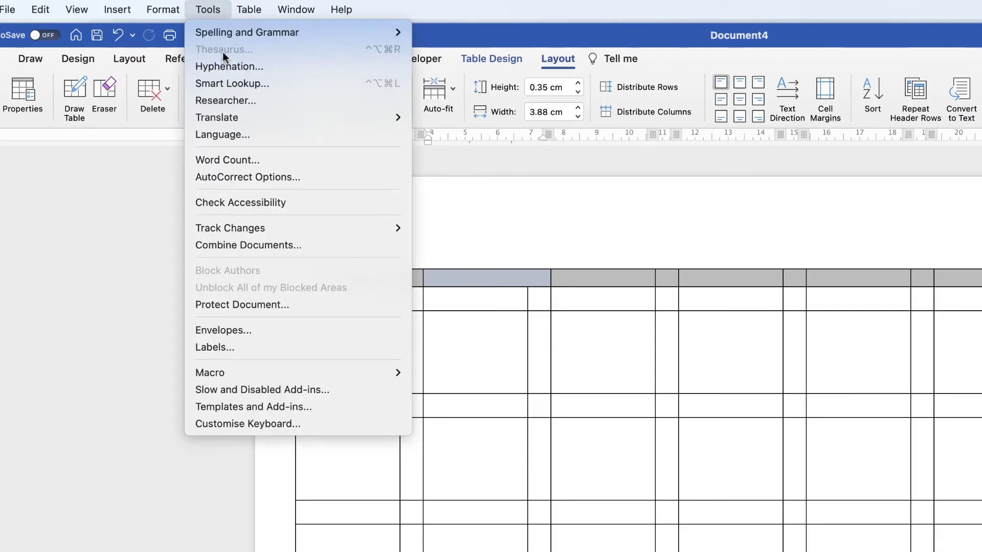
{"action": "left_click", "coordinate": [271, 423]}
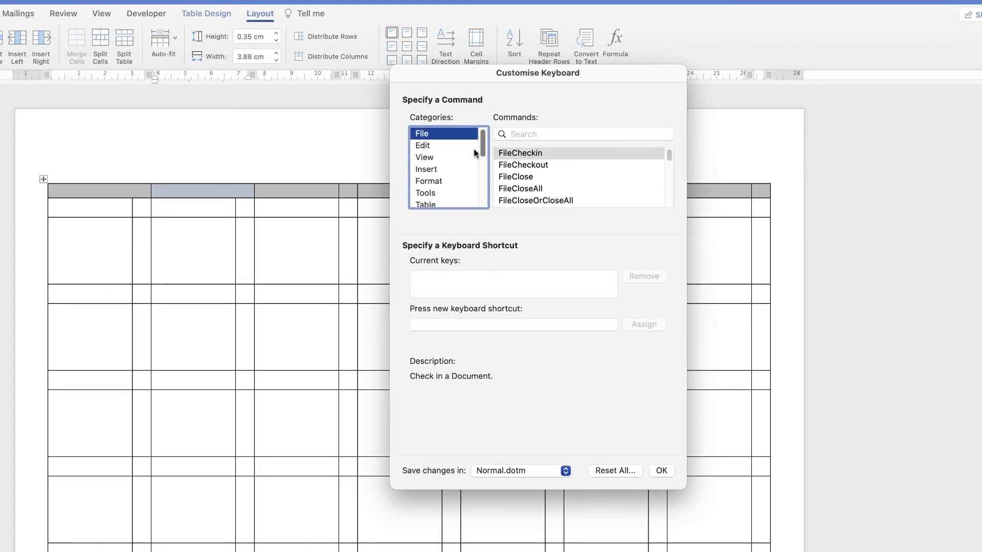
{"action": "left_click_drag", "start_coordinate": [480, 149], "coordinate": [482, 158]}
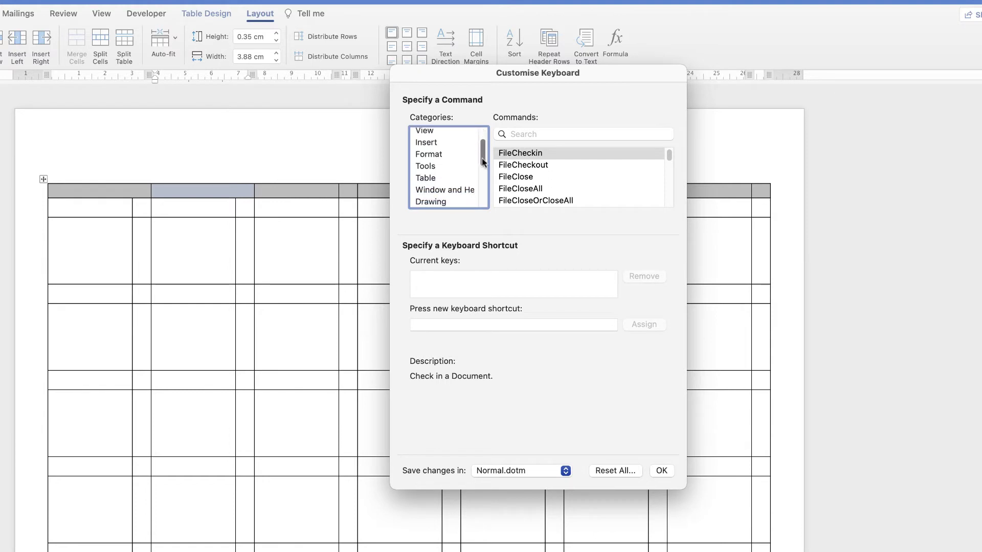
{"action": "left_click", "coordinate": [428, 179]}
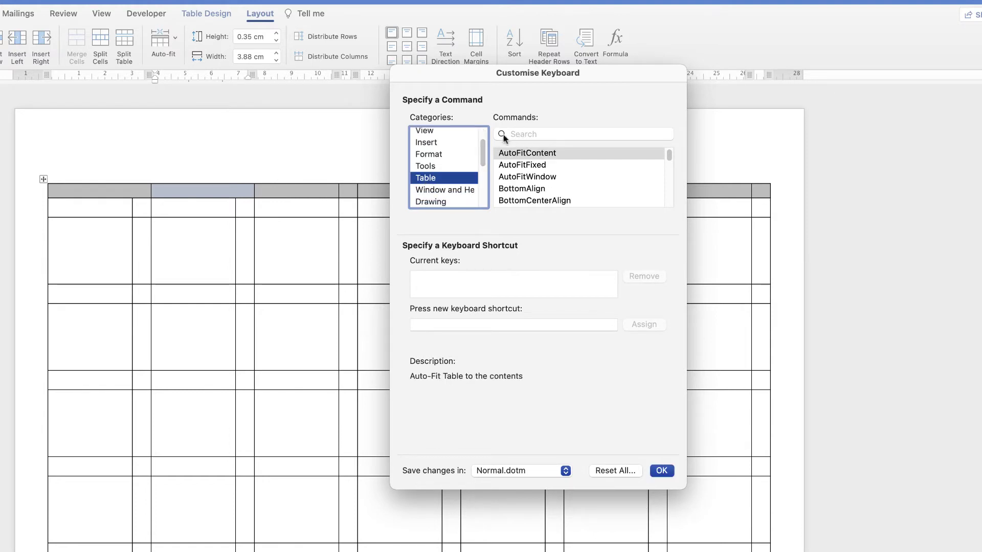
{"action": "left_click", "coordinate": [524, 134]}
{"action": "type", "text": "MERGE"}
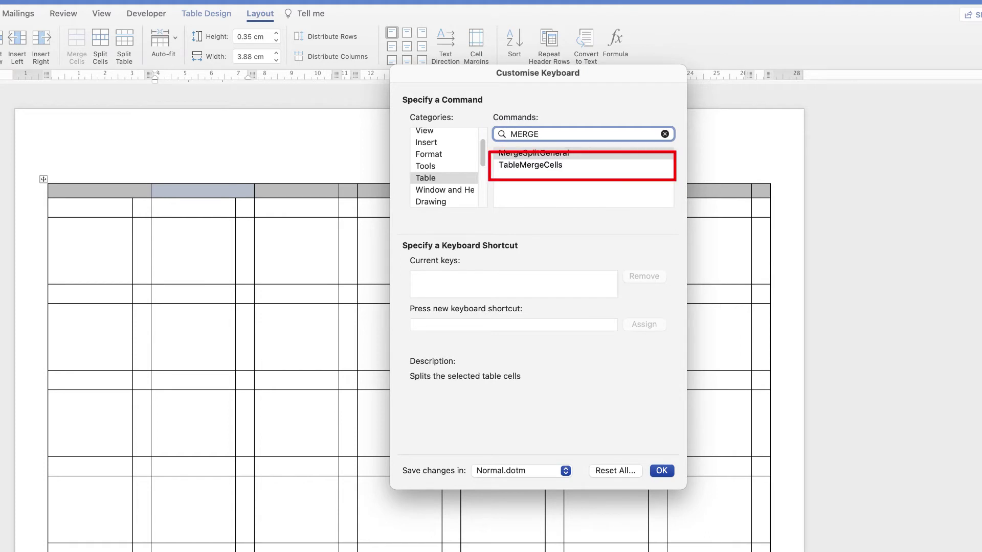
{"action": "left_click", "coordinate": [530, 165]}
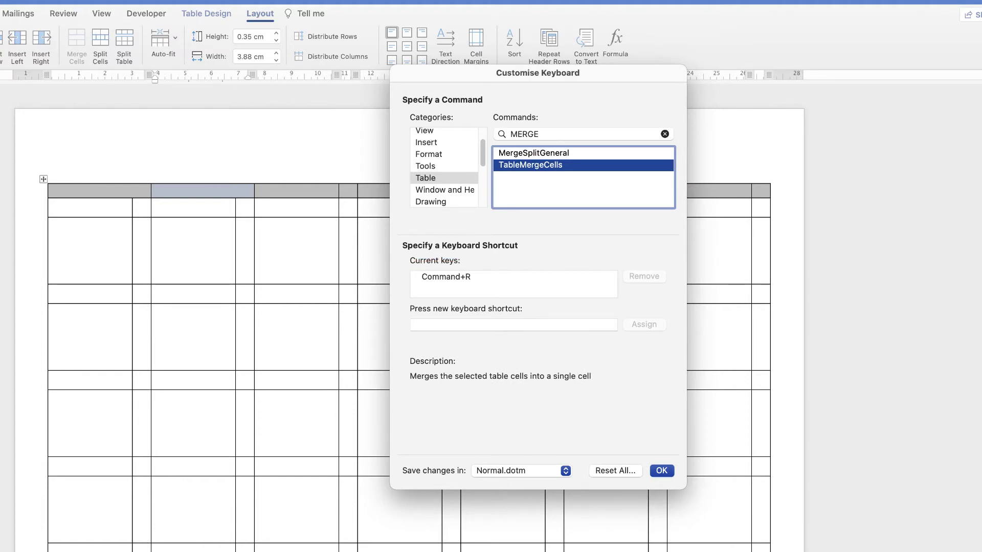
- Remove the existing shortcut of TableMergeCells, assign Command+R to it and close the keyboard customisation
{"action": "left_click", "coordinate": [445, 276]}
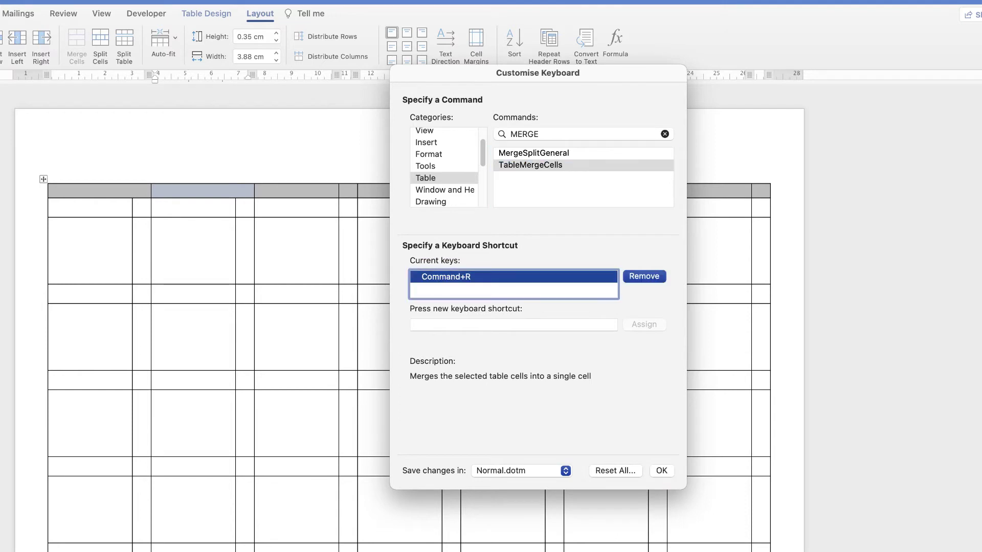
{"action": "key", "text": "Return"}
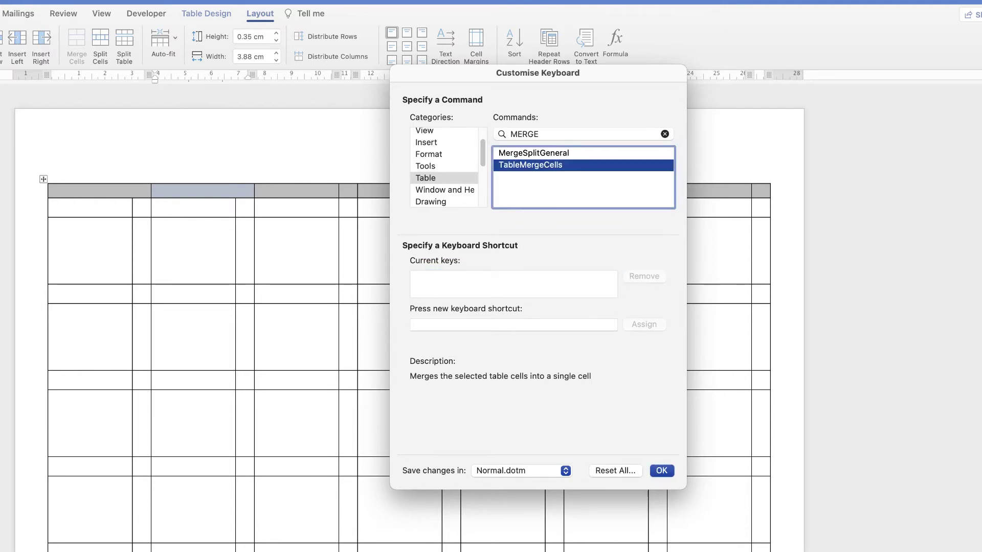
{"action": "left_click", "coordinate": [413, 325]}
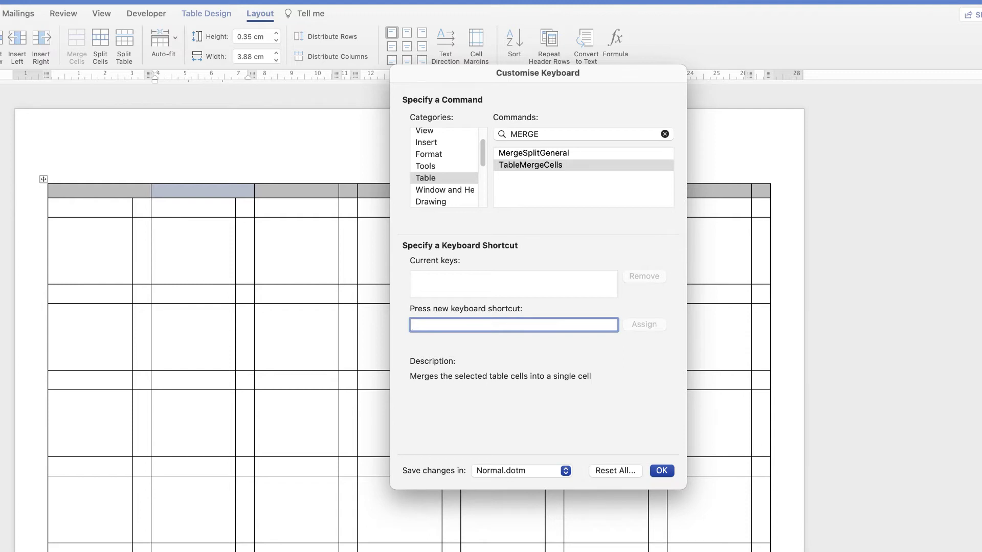
{"action": "key", "text": "super+r"}
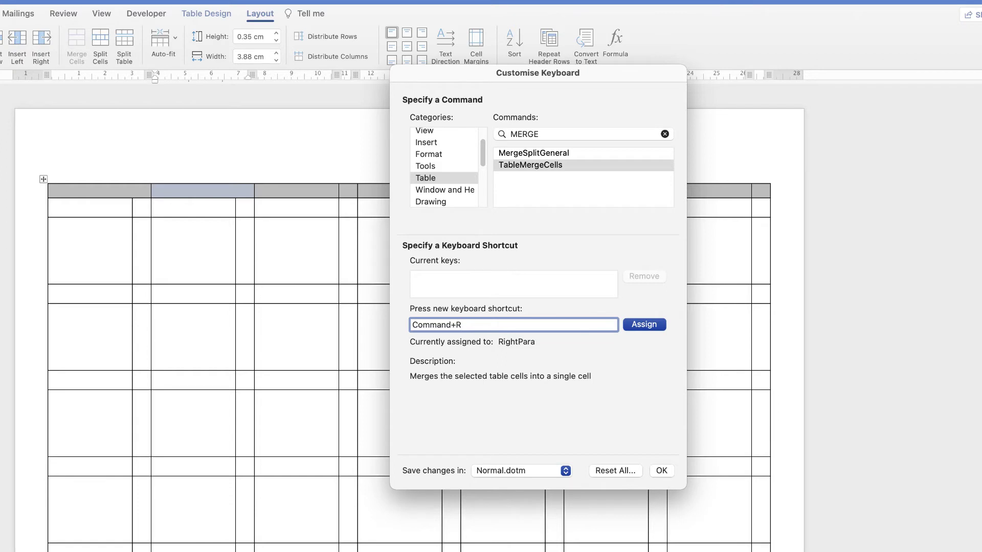
{"action": "key", "text": "Return"}
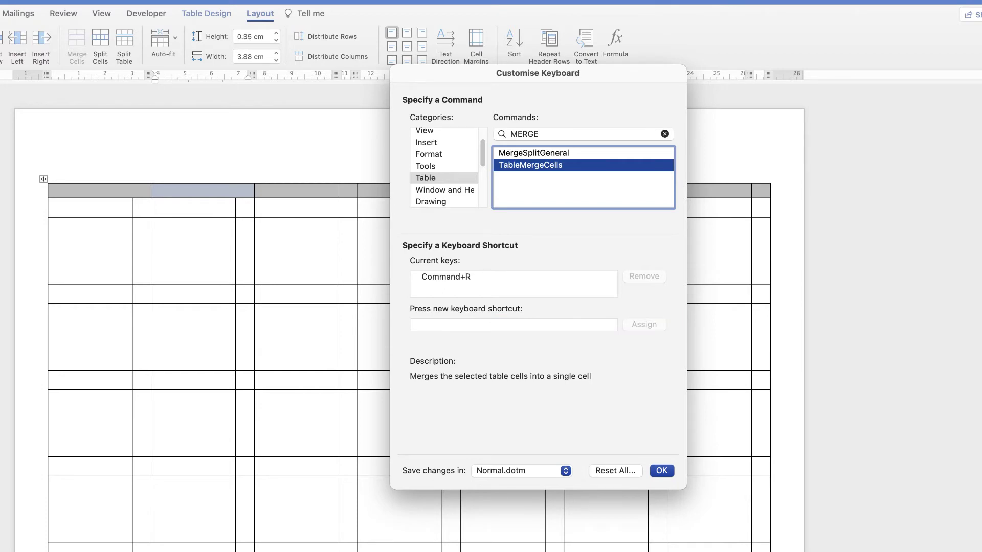
{"action": "key", "text": "Return"}
- Merge the remaining wide-narrow cell pairs of the grey header row, from the third to the seventh
{"action": "left_click_drag", "start_coordinate": [258, 190], "coordinate": [348, 190]}
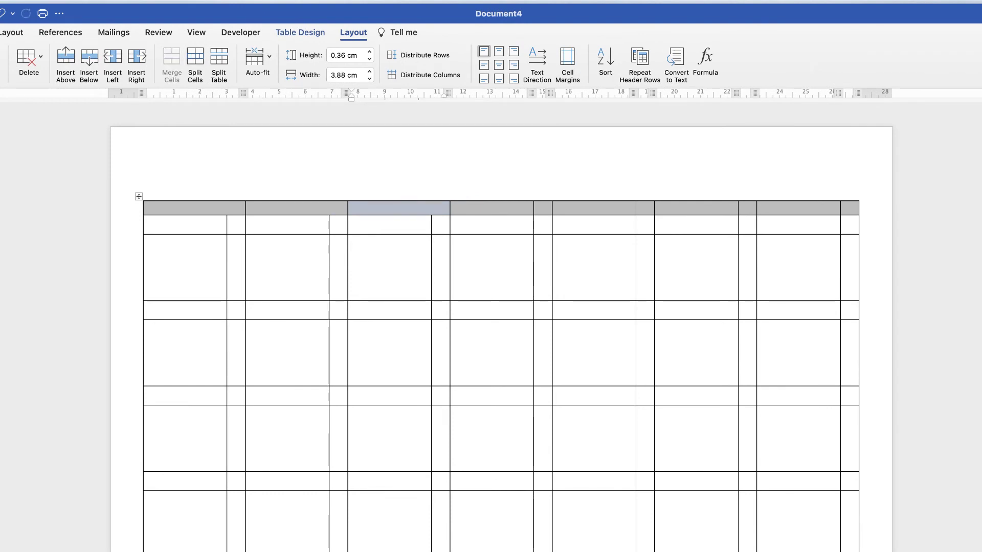
{"action": "left_click", "coordinate": [454, 207]}
{"action": "key", "text": "shift+Right"}
{"action": "key", "text": "super+y"}
{"action": "left_click", "coordinate": [556, 207]}
{"action": "key", "text": "shift+Right"}
{"action": "key", "text": "super+y"}
{"action": "left_click", "coordinate": [659, 207]}
{"action": "key", "text": "super+y"}
{"action": "left_click_drag", "start_coordinate": [797, 208], "coordinate": [848, 208]}
{"action": "left_click", "coordinate": [171, 64]}
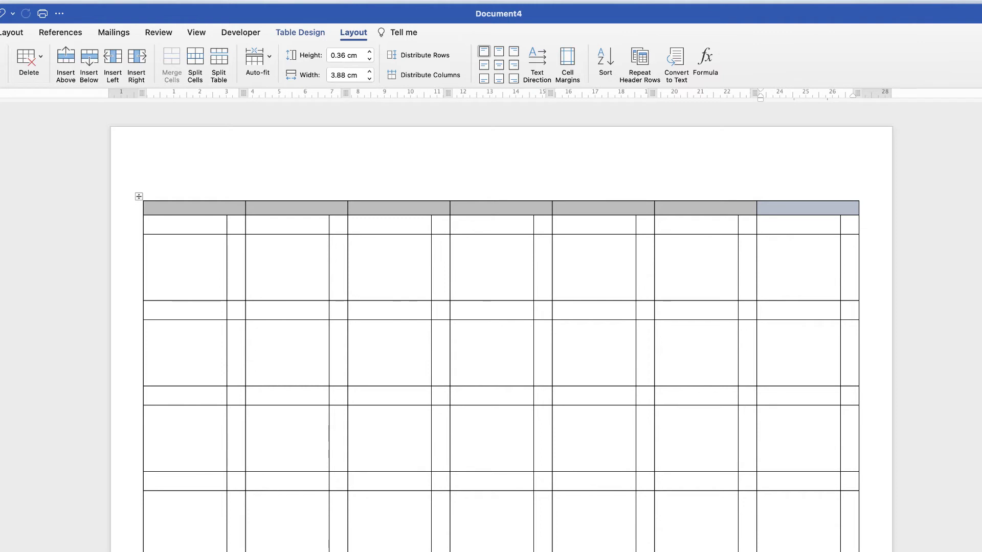
- Merge each wide cell in the table's second row with the tall cell directly below it, working through the day columns from the first
{"action": "left_click_drag", "start_coordinate": [149, 223], "coordinate": [187, 242]}
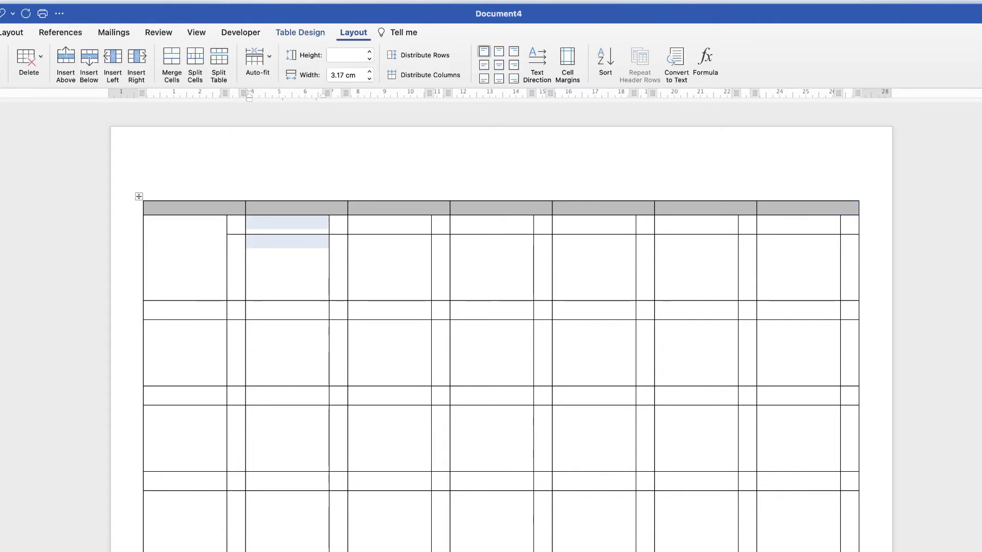
{"action": "left_click", "coordinate": [172, 64]}
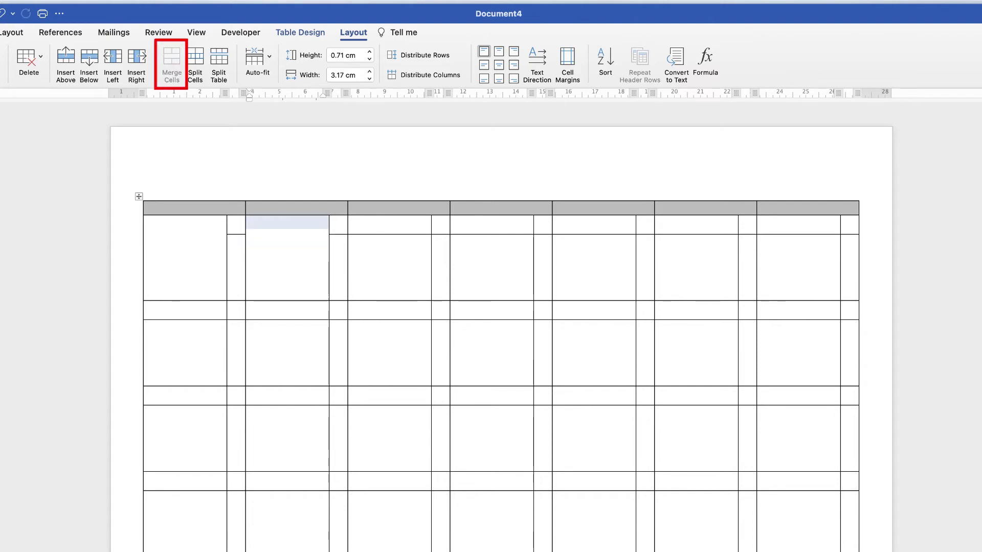
{"action": "left_click_drag", "start_coordinate": [389, 224], "coordinate": [389, 243]}
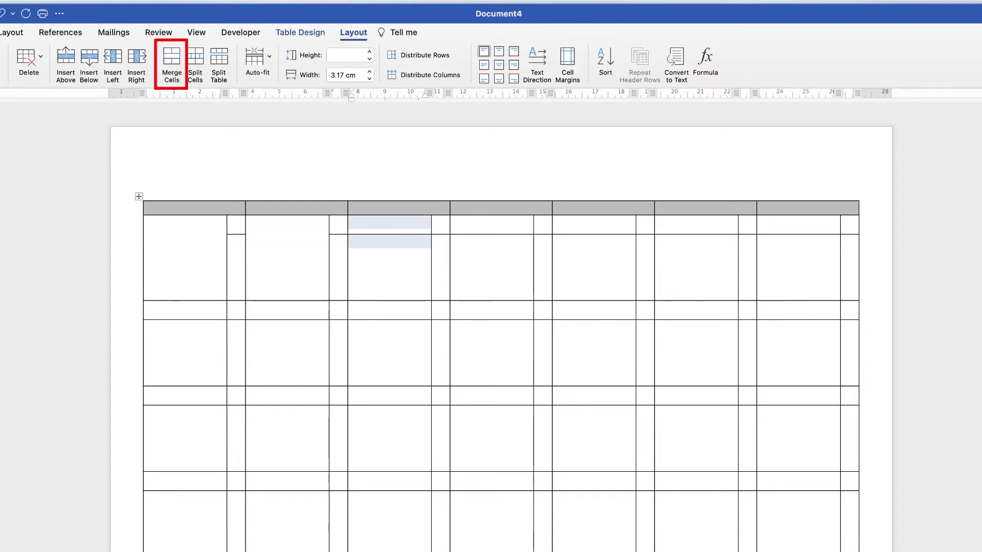
{"action": "left_click", "coordinate": [171, 63]}
{"action": "left_click_drag", "start_coordinate": [491, 224], "coordinate": [491, 243]}
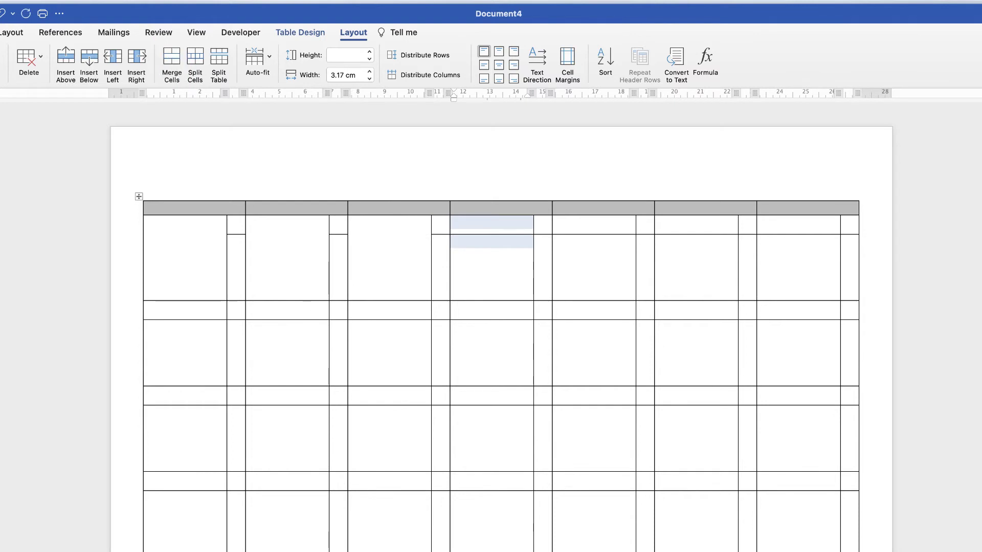
{"action": "left_click", "coordinate": [171, 64]}
{"action": "left_click_drag", "start_coordinate": [594, 224], "coordinate": [594, 243]}
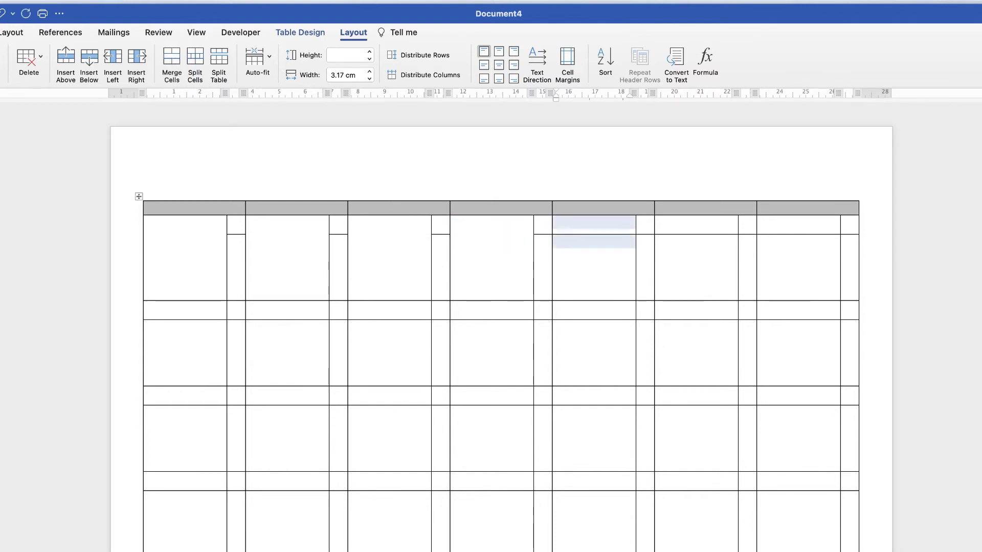
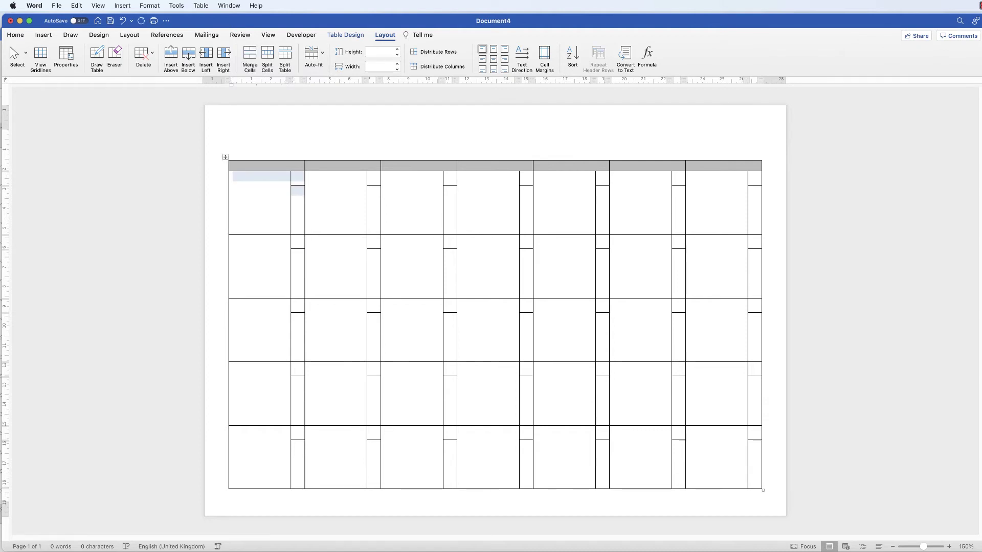
- Remove the left border of the tall narrow cell below the small date box in the first week's first three day boxes
{"action": "left_click", "coordinate": [233, 177]}
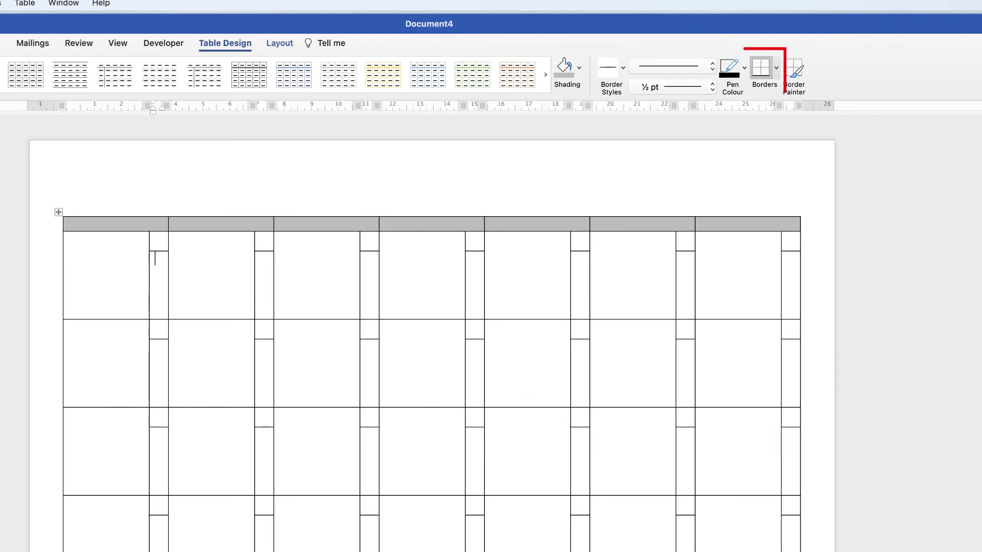
{"action": "left_click", "coordinate": [776, 67]}
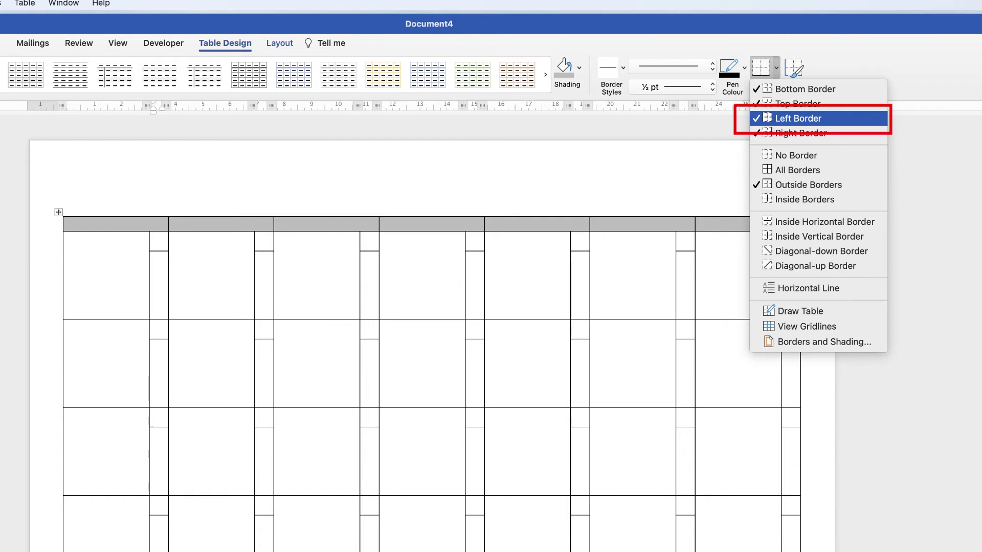
{"action": "key", "text": "Return"}
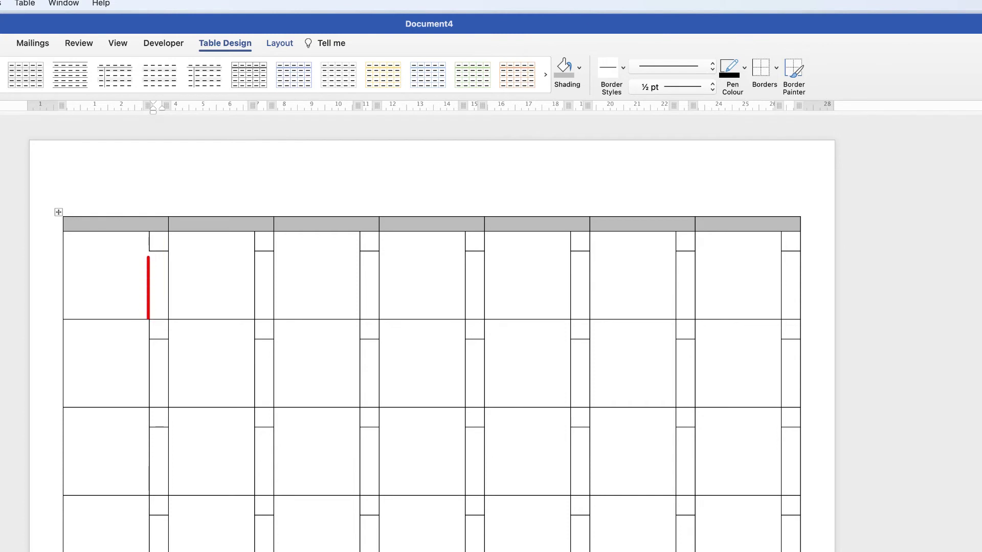
{"action": "left_click", "coordinate": [260, 258]}
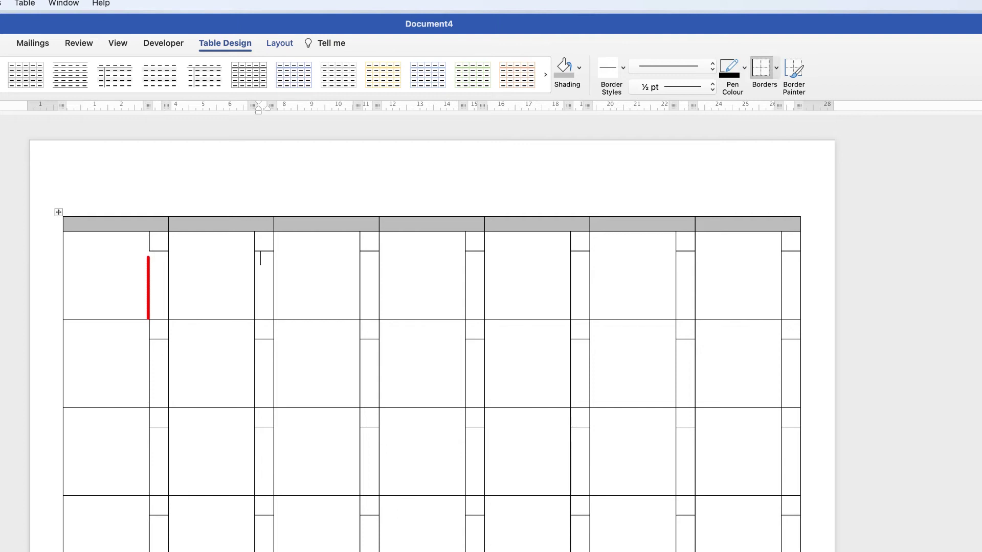
{"action": "left_click", "coordinate": [761, 67]}
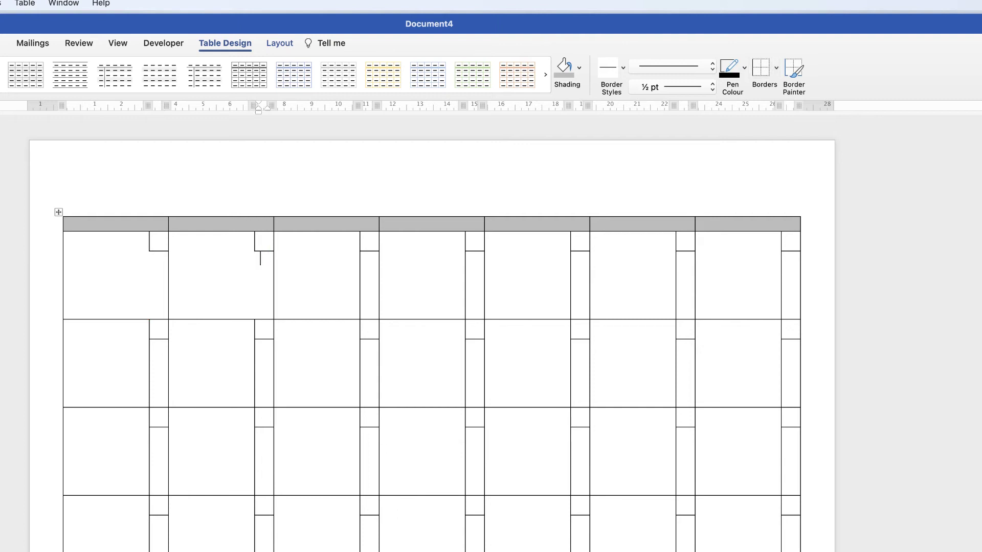
{"action": "left_click", "coordinate": [365, 258]}
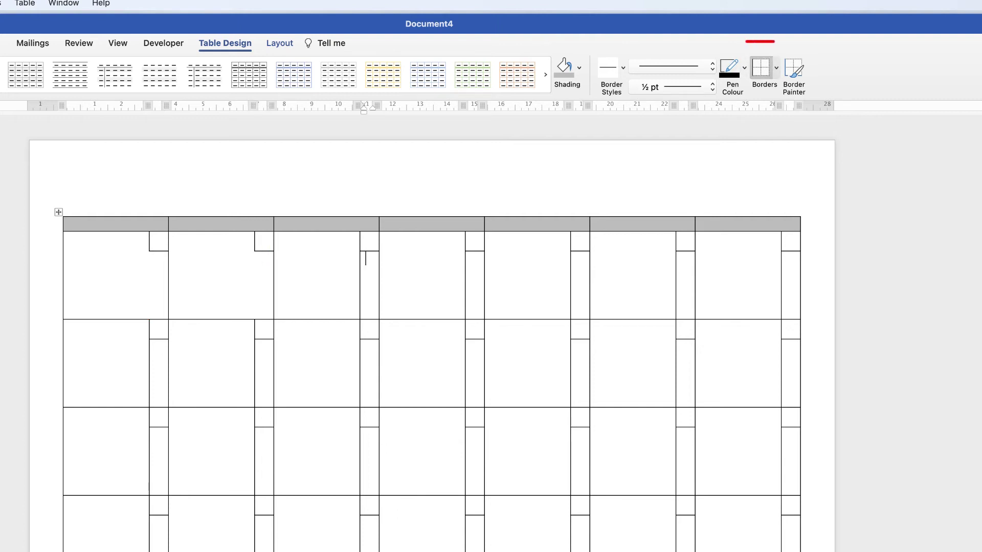
{"action": "left_click", "coordinate": [776, 68]}
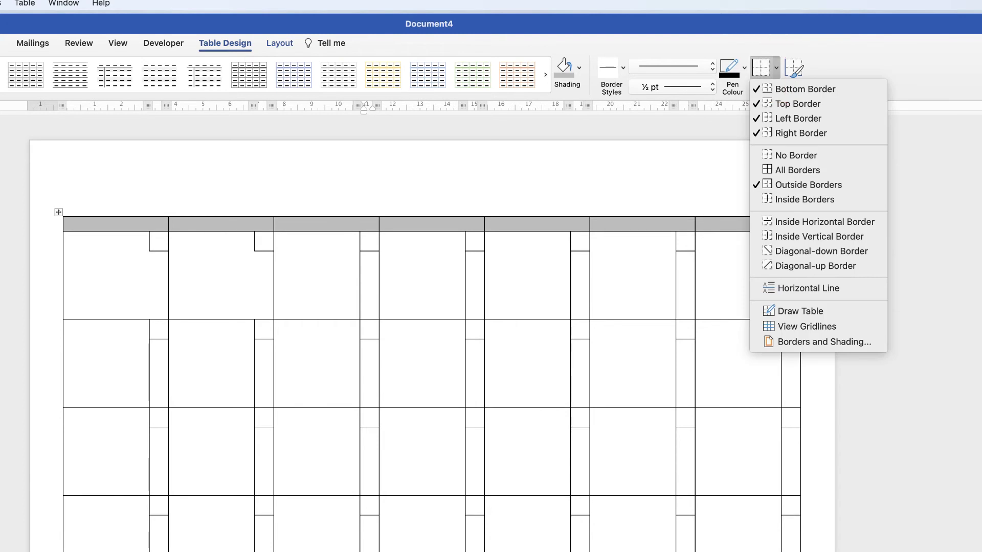
{"action": "left_click", "coordinate": [798, 118]}
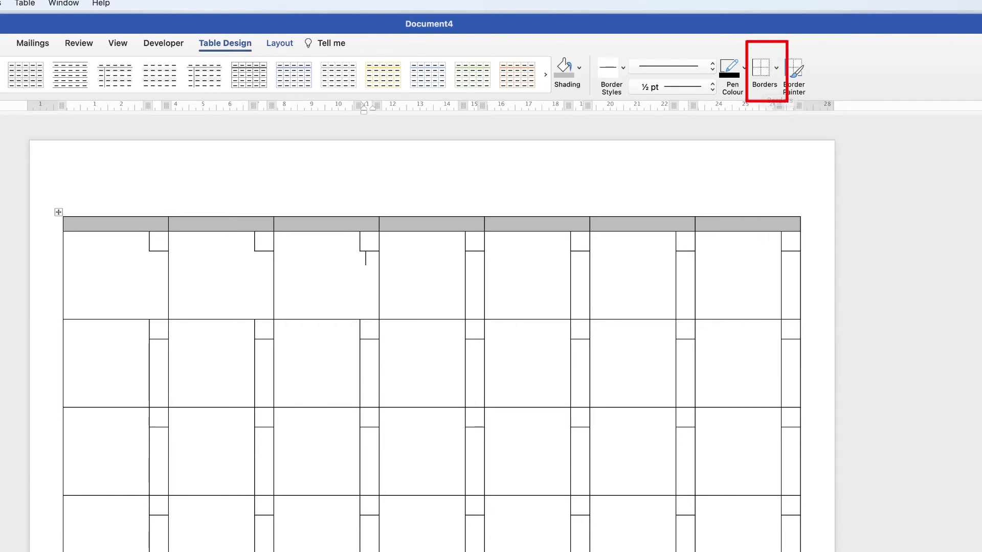
- Remove the left border below the small date box in the first week's fourth to seventh day boxes
{"action": "left_click", "coordinate": [471, 259]}
{"action": "left_click", "coordinate": [761, 68]}
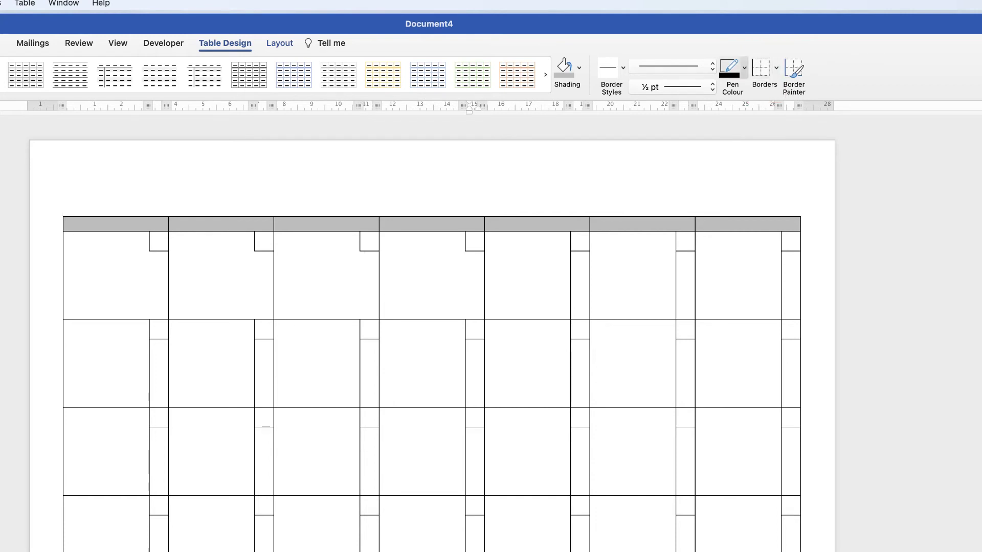
{"action": "left_click", "coordinate": [761, 67]}
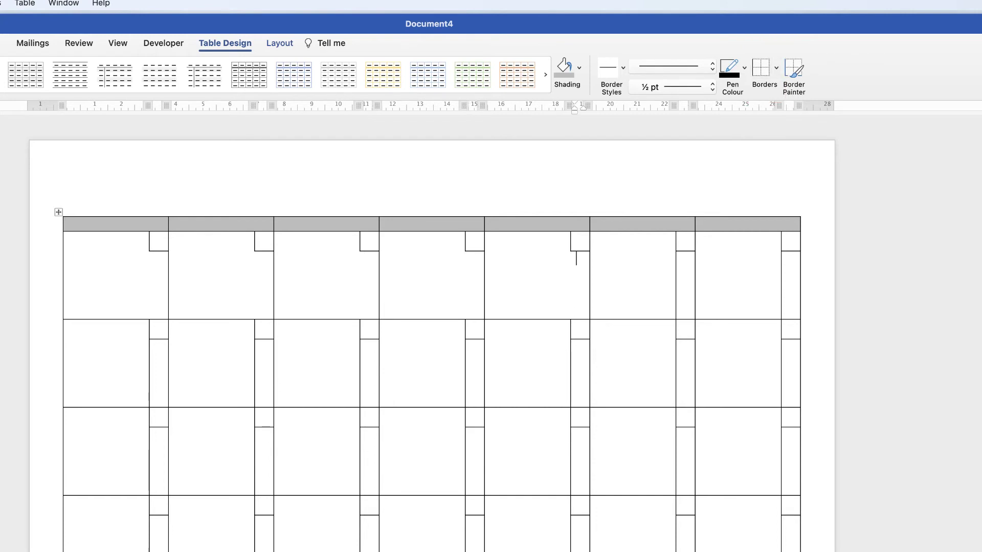
{"action": "left_click", "coordinate": [682, 258]}
{"action": "left_click", "coordinate": [760, 67]}
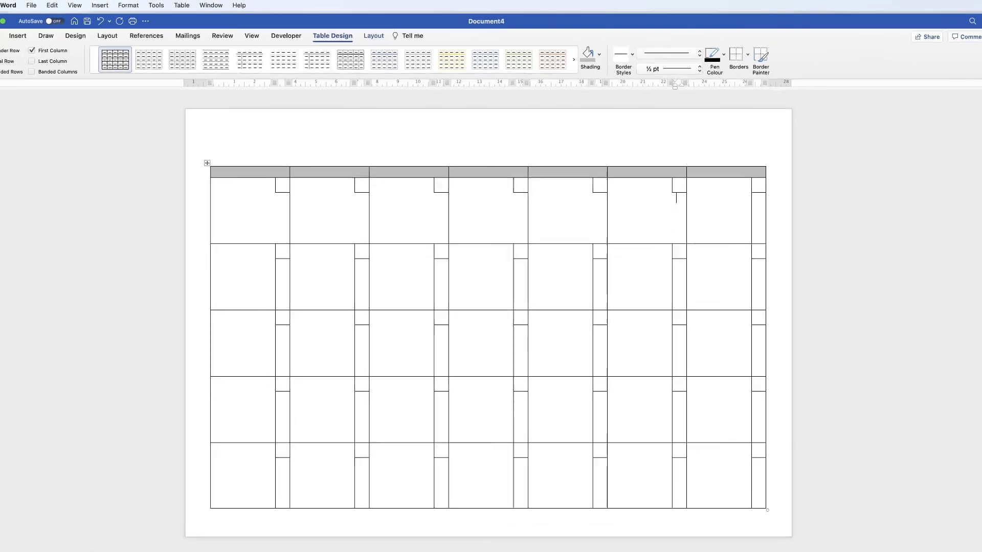
{"action": "left_click", "coordinate": [787, 258]}
{"action": "left_click", "coordinate": [733, 54]}
- Remove the left border of each tall narrow cell below the date boxes across the second week row
{"action": "left_click", "coordinate": [755, 264]}
{"action": "left_click", "coordinate": [732, 54]}
{"action": "left_click", "coordinate": [678, 264]}
- Remove the left border of each tall narrow cell below the date boxes across the third week row
{"action": "left_click", "coordinate": [732, 54]}
{"action": "left_click", "coordinate": [602, 264]}
{"action": "left_click", "coordinate": [733, 54]}
{"action": "left_click", "coordinate": [526, 264]}
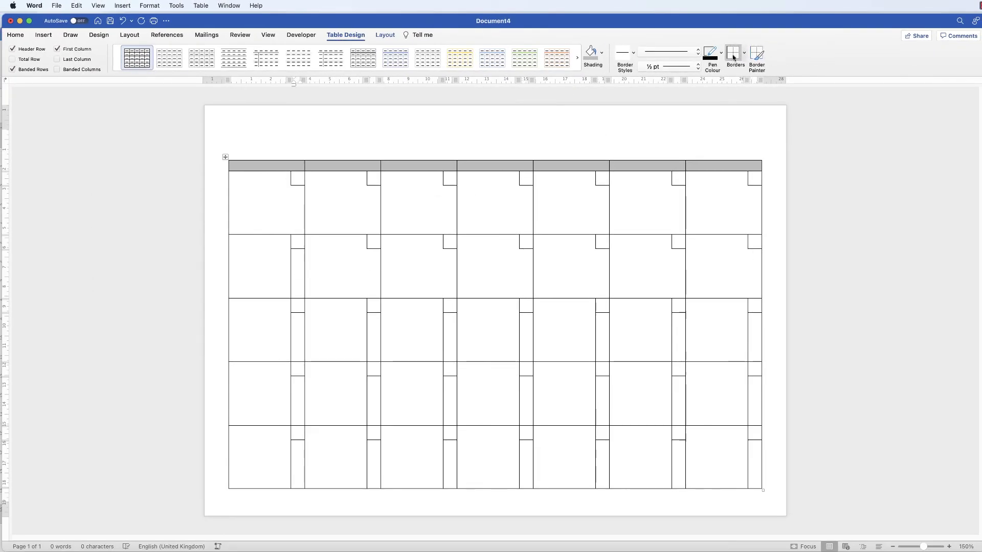
{"action": "left_click", "coordinate": [373, 327]}
{"action": "left_click", "coordinate": [733, 54]}
{"action": "left_click", "coordinate": [449, 328]}
{"action": "left_click", "coordinate": [733, 54]}
{"action": "left_click", "coordinate": [525, 328]}
{"action": "left_click", "coordinate": [732, 54]}
{"action": "left_click", "coordinate": [601, 327]}
{"action": "left_click", "coordinate": [733, 55]}
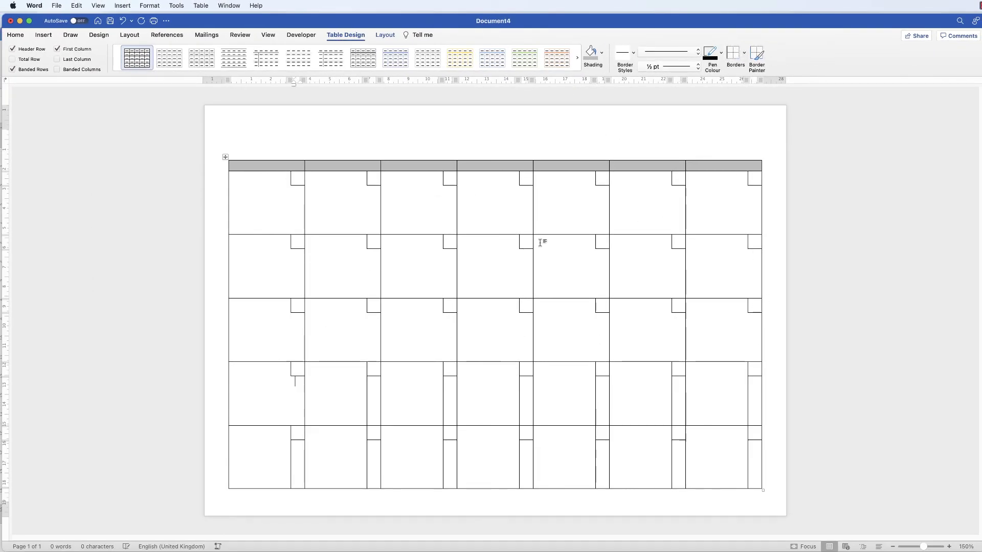
- Clear the left border of the tall narrow cells in the fourth week row, repeating the border removal cell by cell
{"action": "key", "text": "Tab"}
{"action": "key", "text": "Tab"}
{"action": "key", "text": "super+y"}
{"action": "key", "text": "Tab"}
{"action": "key", "text": "Tab"}
{"action": "key", "text": "super+y"}
{"action": "key", "text": "Tab"}
{"action": "key", "text": "Tab"}
{"action": "key", "text": "super+y"}
- Clear the left border of the tall narrow cells below the date boxes in the fifth, last week row
{"action": "key", "text": "Tab"}
{"action": "key", "text": "Tab"}
{"action": "key", "text": "super+y"}
{"action": "key", "text": "Tab"}
{"action": "key", "text": "Tab"}
{"action": "key", "text": "super+y"}
{"action": "key", "text": "Tab"}
{"action": "key", "text": "Tab"}
{"action": "key", "text": "super+y"}
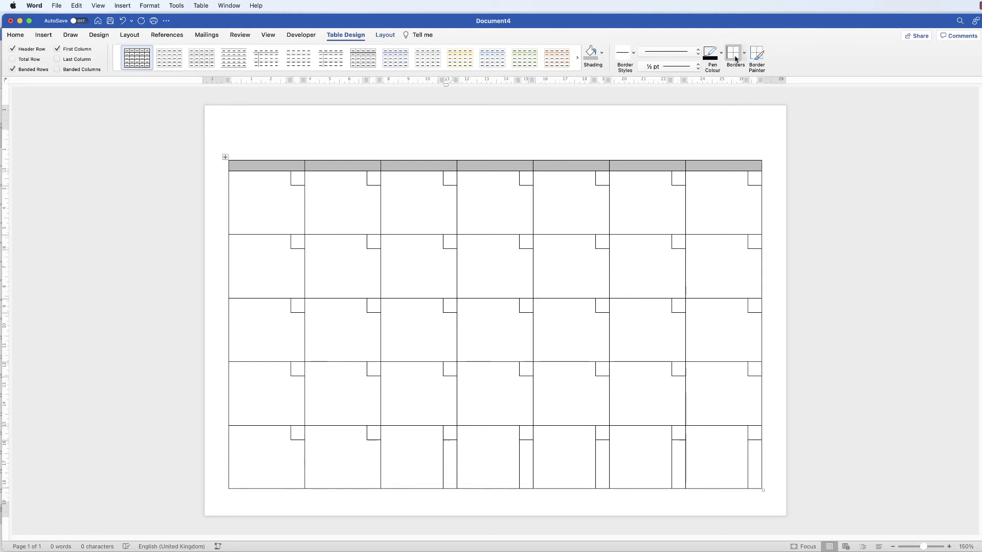
{"action": "key", "text": "Tab"}
{"action": "key", "text": "Tab"}
{"action": "key", "text": "super+y"}
{"action": "key", "text": "Tab"}
{"action": "key", "text": "Tab"}
{"action": "key", "text": "super+y"}
{"action": "key", "text": "Tab"}
{"action": "key", "text": "Tab"}
{"action": "key", "text": "super+y"}
{"action": "key", "text": "Tab"}
{"action": "key", "text": "Tab"}
{"action": "key", "text": "super+y"}
{"action": "key", "text": "Tab"}
{"action": "key", "text": "Tab"}
{"action": "key", "text": "super+y"}
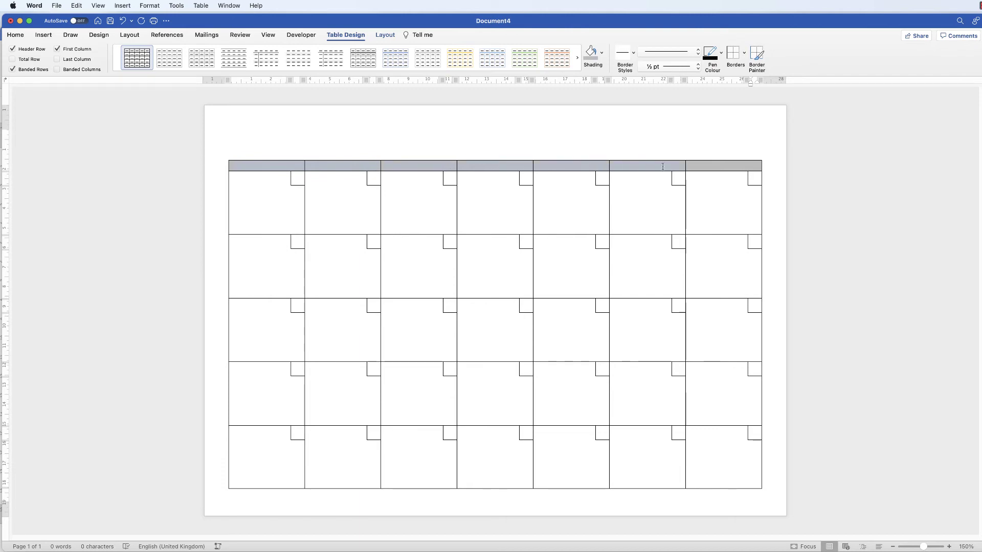
- Set the height of the whole grey header row to 0.7 cm
{"action": "left_click_drag", "start_coordinate": [696, 166], "coordinate": [719, 169]}
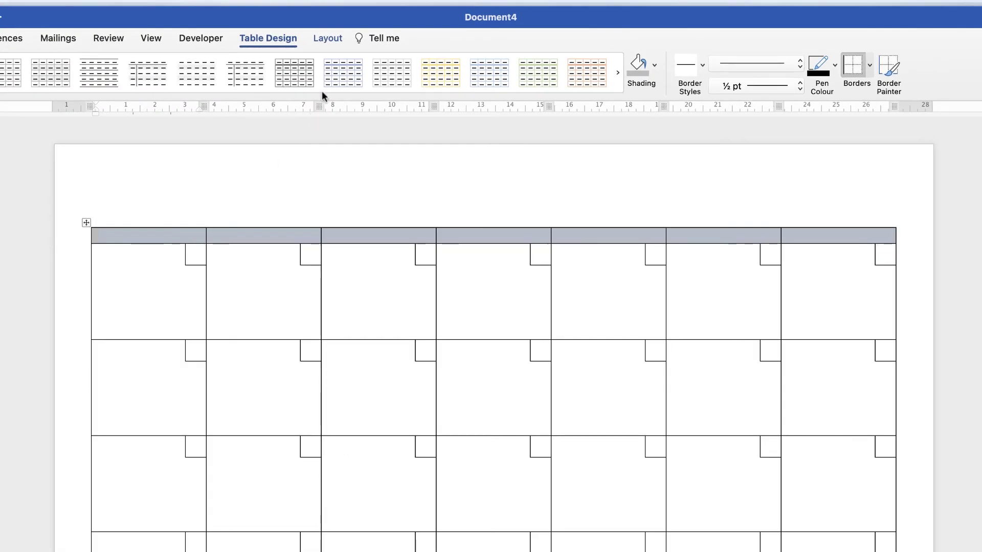
{"action": "left_click", "coordinate": [328, 39]}
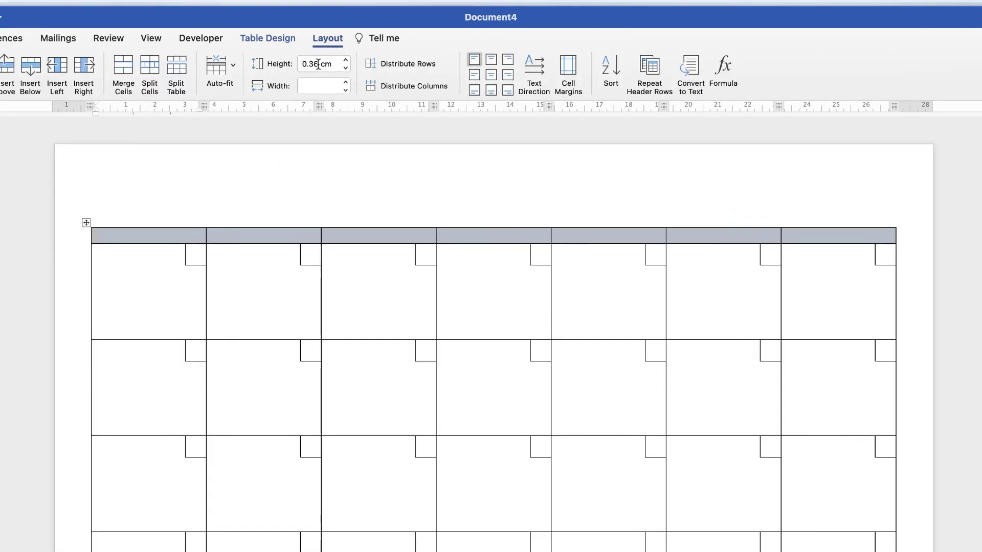
{"action": "left_click", "coordinate": [346, 67]}
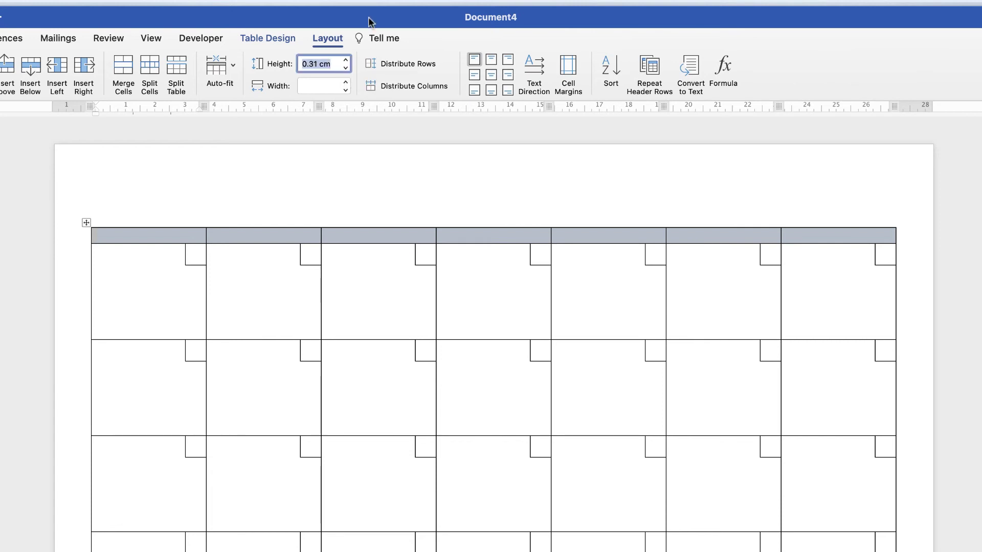
{"action": "type", "text": "0.7"}
{"action": "key", "text": "Return"}
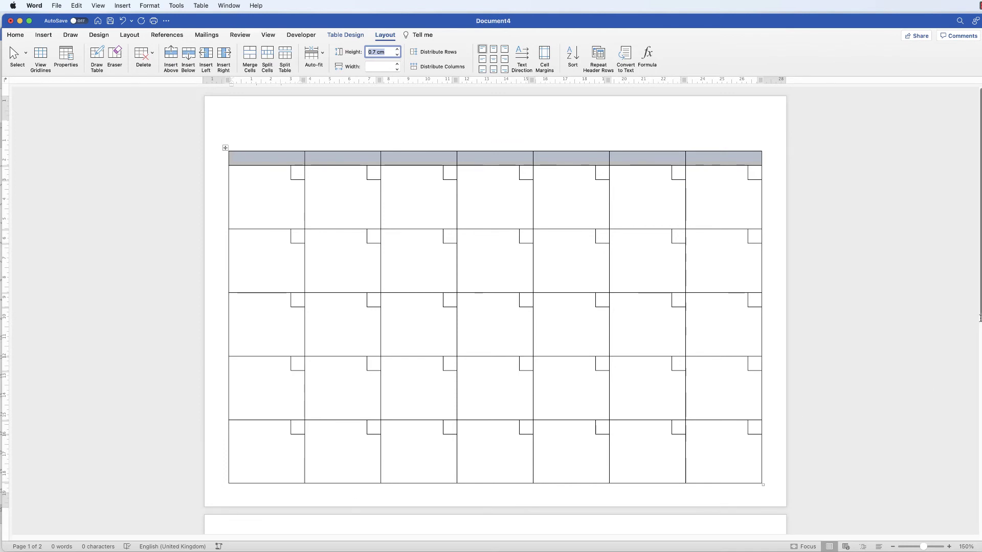
- Reduce the page's top margin slightly so the calendar fits on a single page
{"action": "scroll", "coordinate": [980, 318], "scroll_direction": "down", "scroll_amount": 4}
{"action": "scroll", "coordinate": [979, 318], "scroll_direction": "up", "scroll_amount": 4}
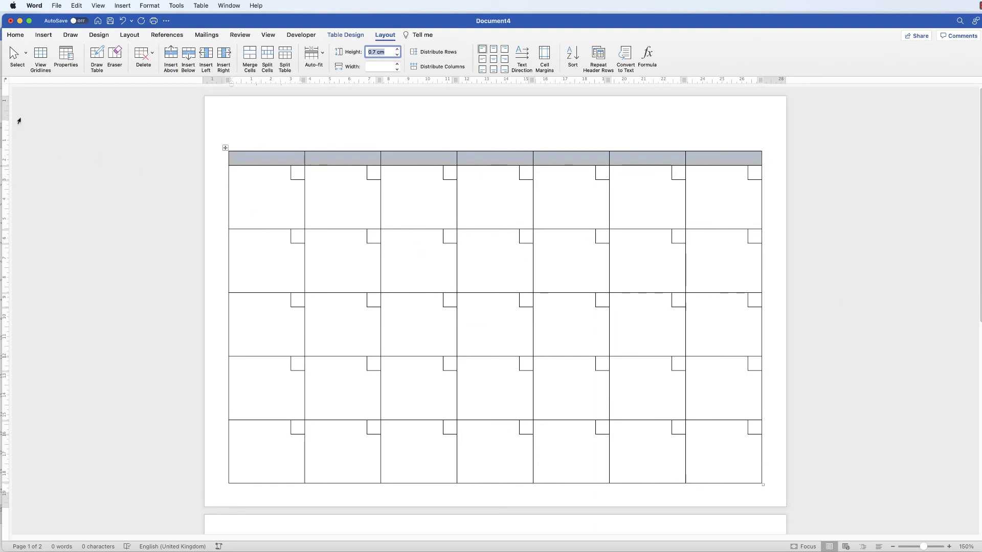
{"action": "left_click_drag", "start_coordinate": [5, 121], "coordinate": [5, 116]}
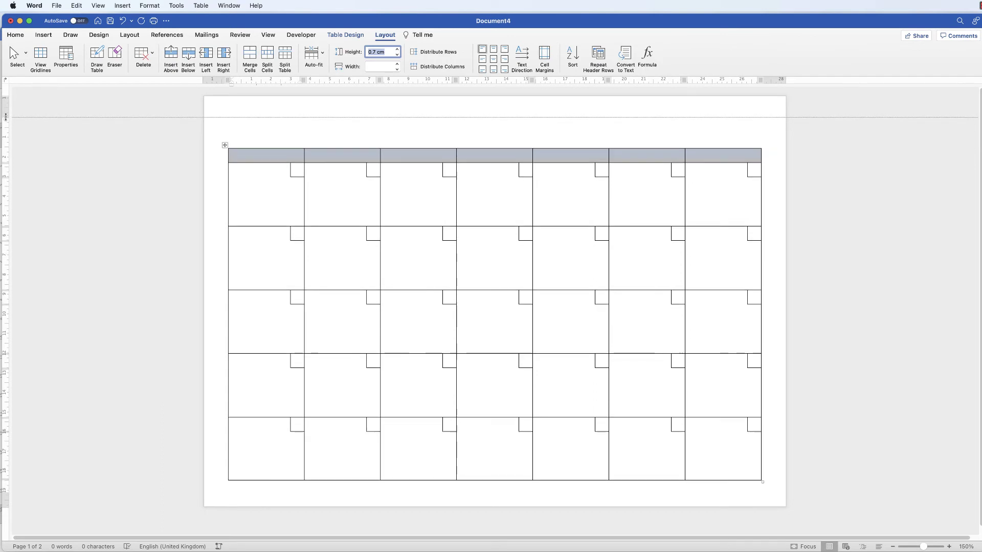
- Fill the seven header cells with the day names MONDAY, TUESDAY, WEDNESDAY, THURSDAY, FRIDAY, SATURDAY and SUNDAY
{"action": "left_click", "coordinate": [275, 162]}
{"action": "type", "text": "MONDAY"}
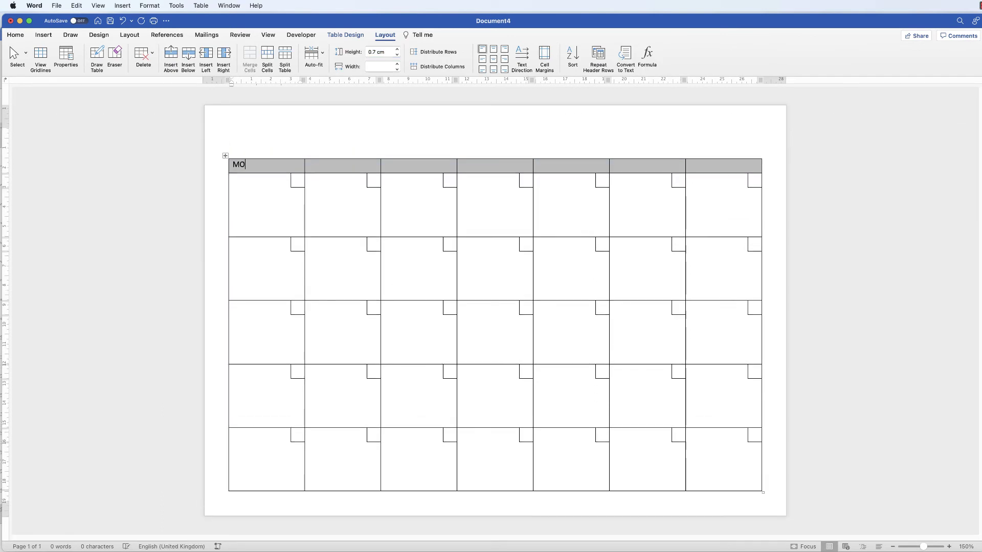
{"action": "key", "text": "Tab"}
{"action": "type", "text": "TUESDAY"}
{"action": "key", "text": "Tab"}
{"action": "type", "text": "WEDNESDAY"}
{"action": "key", "text": "Tab"}
{"action": "type", "text": "THURSDAY"}
{"action": "key", "text": "Tab"}
{"action": "type", "text": "FRIDAY"}
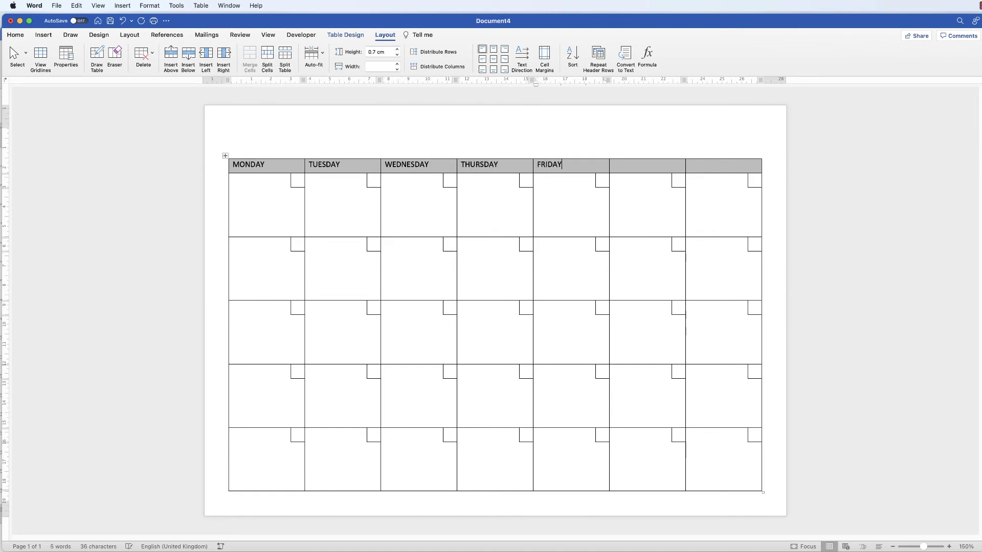
{"action": "key", "text": "Tab"}
{"action": "type", "text": "SATURDAY"}
{"action": "key", "text": "Tab"}
{"action": "type", "text": "SUNDAY"}
- Centre the day names horizontally and vertically in all header cells
{"action": "left_click_drag", "start_coordinate": [264, 165], "coordinate": [728, 169]}
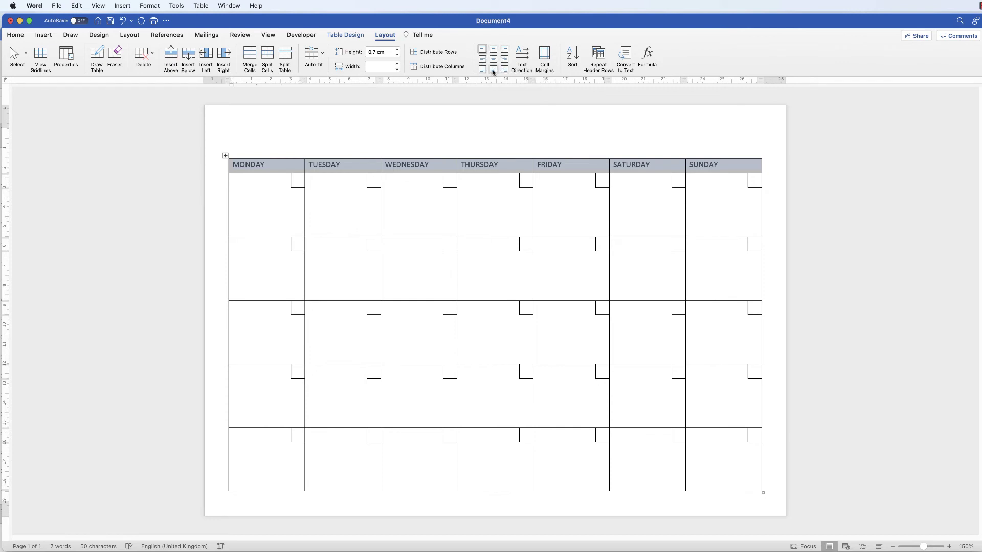
{"action": "left_click", "coordinate": [494, 60]}
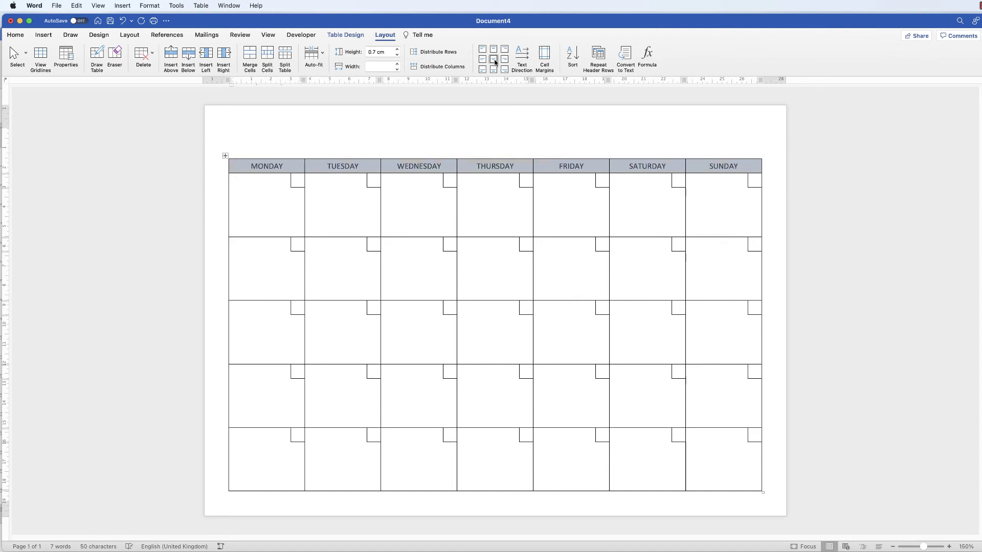
{"action": "left_click", "coordinate": [479, 132]}
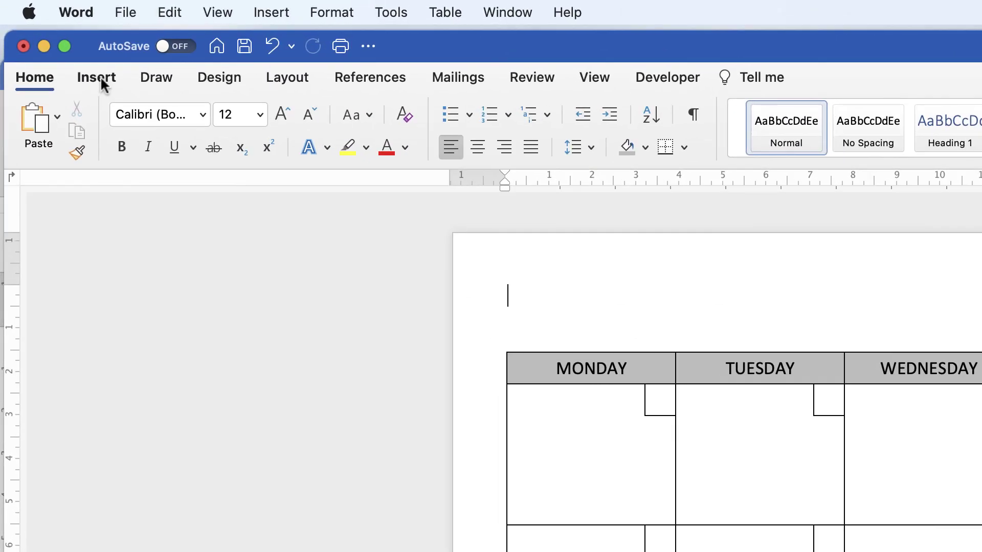
- Draw a text box about 13 cm wide and 2.2 cm high in the empty space above the calendar table
{"action": "left_click", "coordinate": [108, 83]}
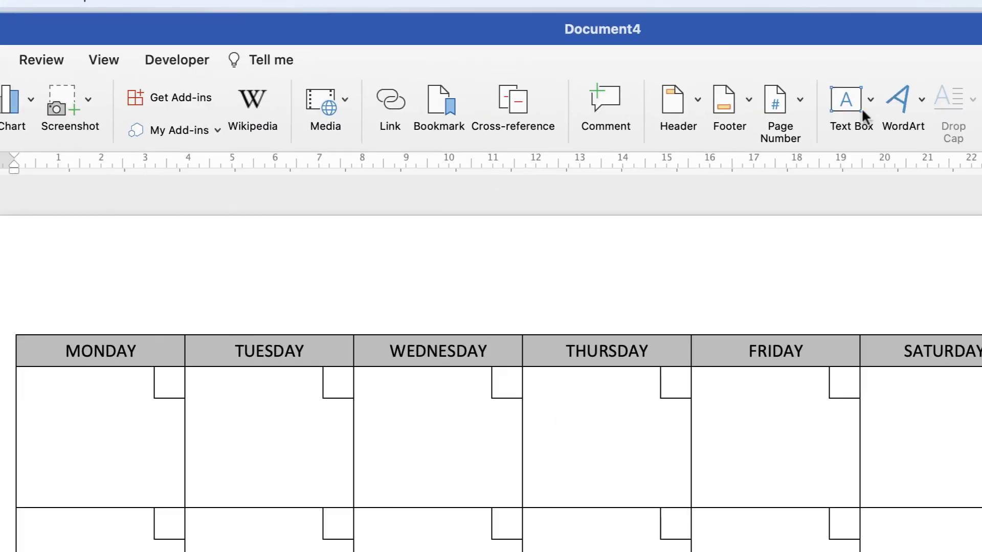
{"action": "left_click", "coordinate": [867, 102]}
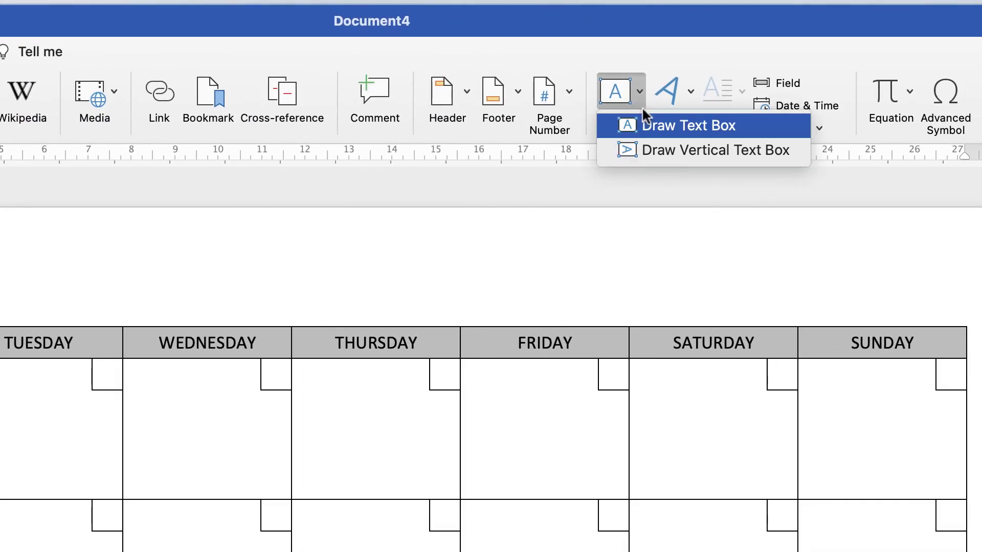
{"action": "left_click", "coordinate": [653, 125]}
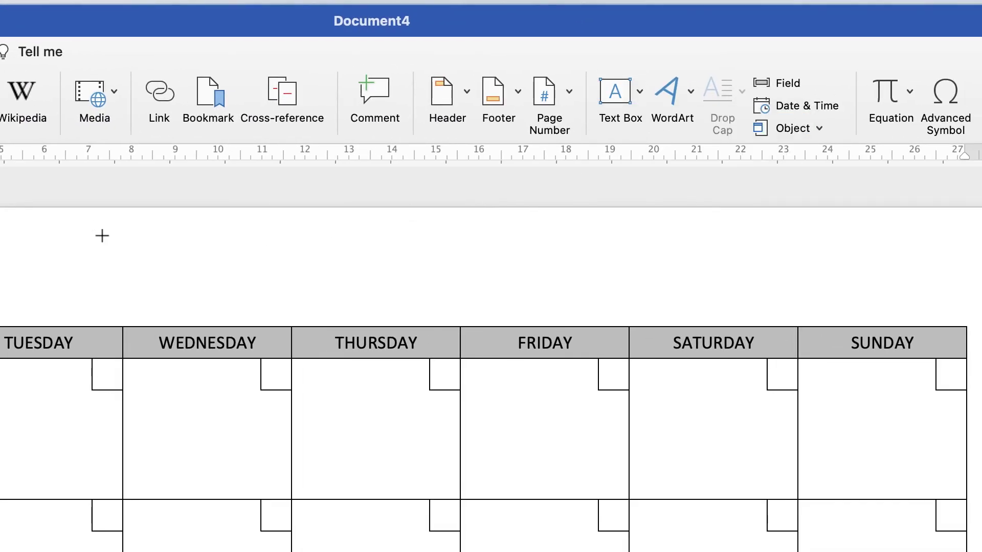
{"action": "left_click_drag", "start_coordinate": [97, 218], "coordinate": [689, 310]}
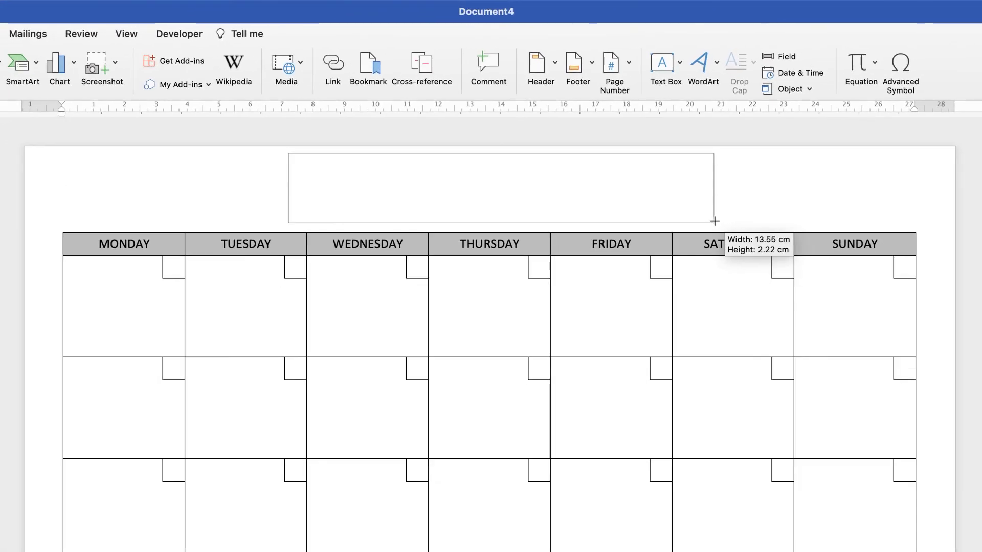
{"action": "left_click_drag", "start_coordinate": [715, 221], "coordinate": [707, 224]}
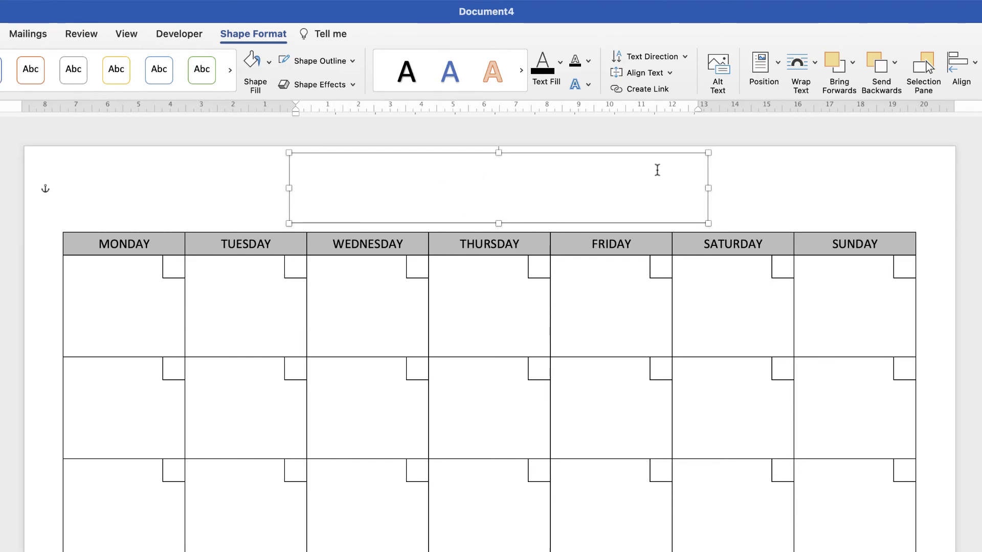
- Enter the month title JANUARY in the text box
{"action": "type", "text": "JANUR"}
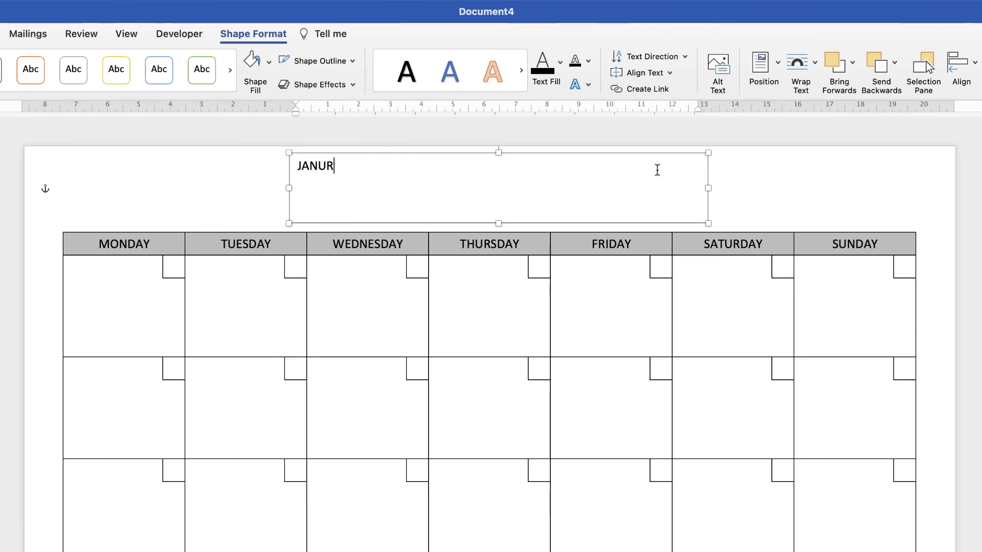
{"action": "key", "text": "BackSpace"}
{"action": "type", "text": "ARY"}
- Change the font of the JANUARY title to Abject Failure
{"action": "left_click_drag", "start_coordinate": [355, 166], "coordinate": [297, 168]}
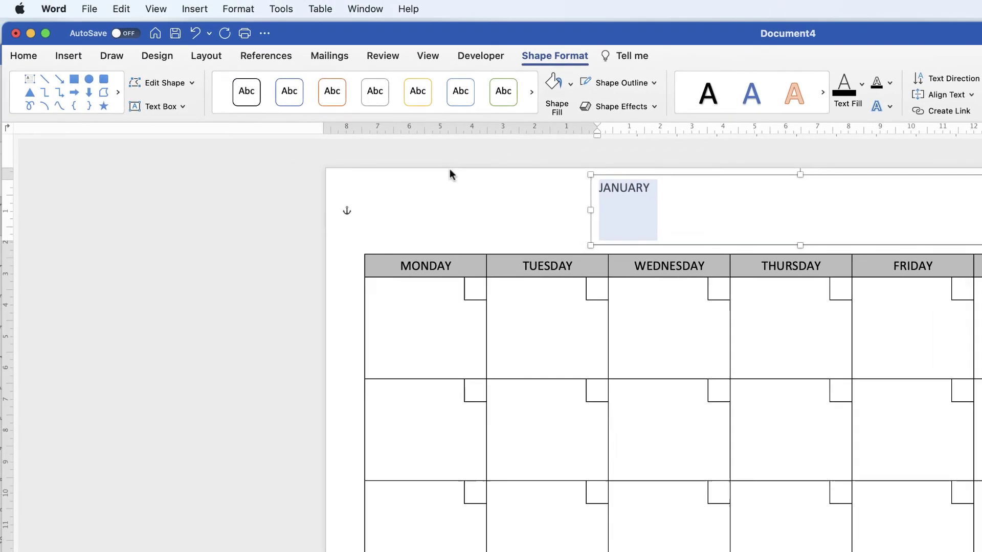
{"action": "left_click", "coordinate": [22, 56]}
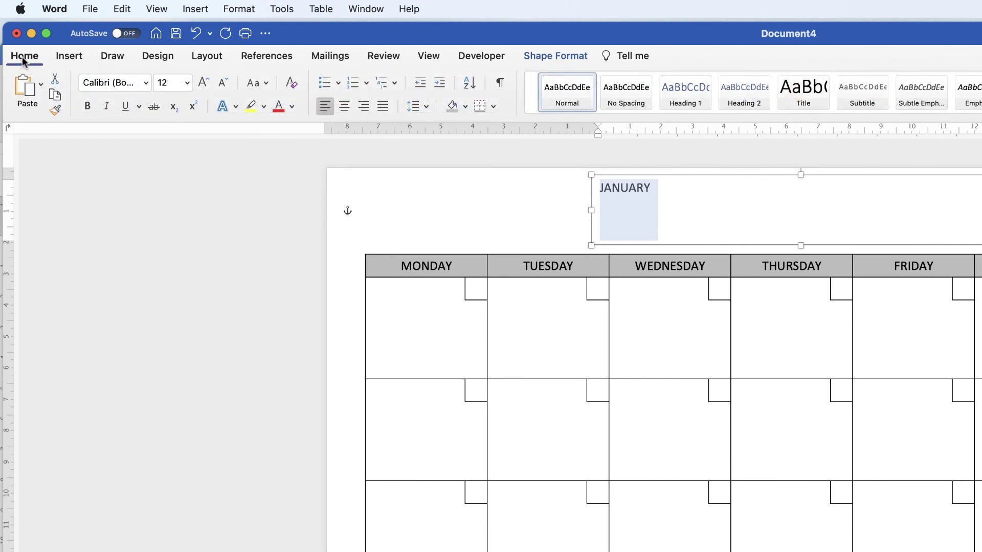
{"action": "left_click", "coordinate": [146, 83]}
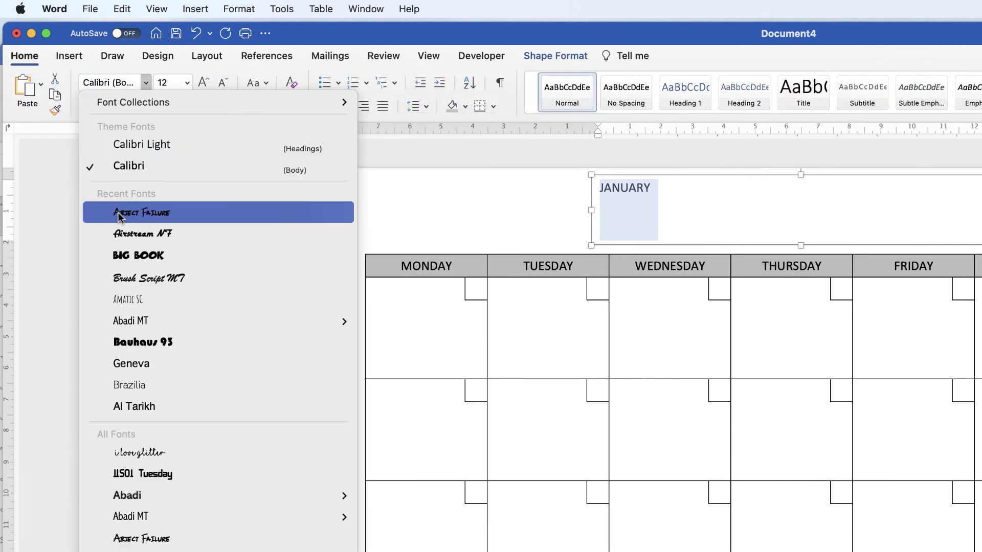
{"action": "left_click", "coordinate": [156, 214]}
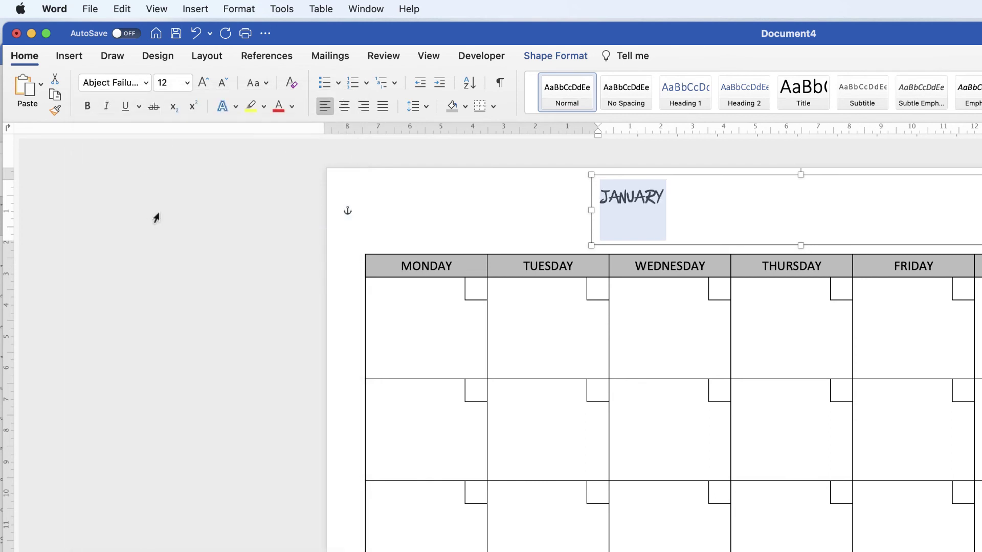
- Enlarge the JANUARY title to a font size of 40
{"action": "left_click", "coordinate": [203, 84]}
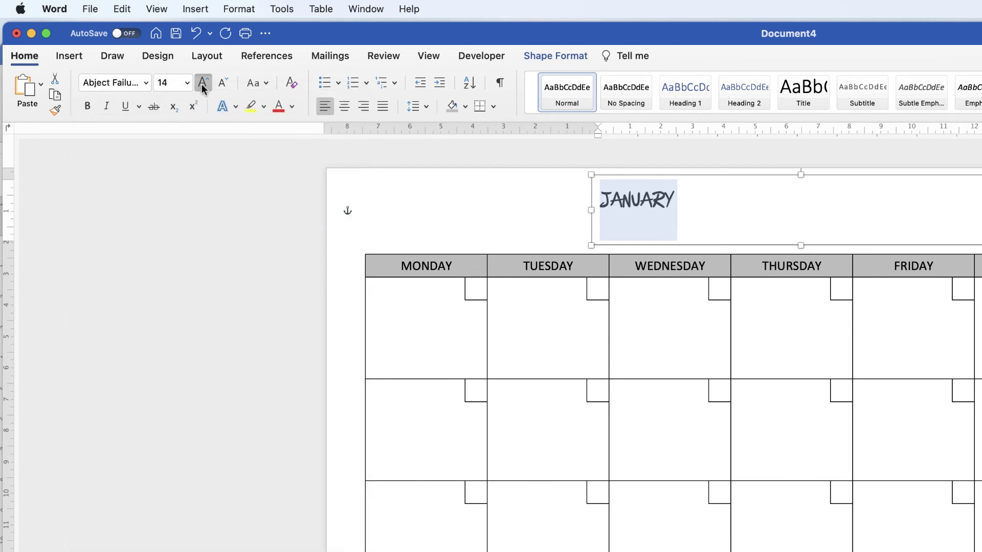
{"action": "left_click", "coordinate": [203, 86]}
{"action": "left_click", "coordinate": [203, 85]}
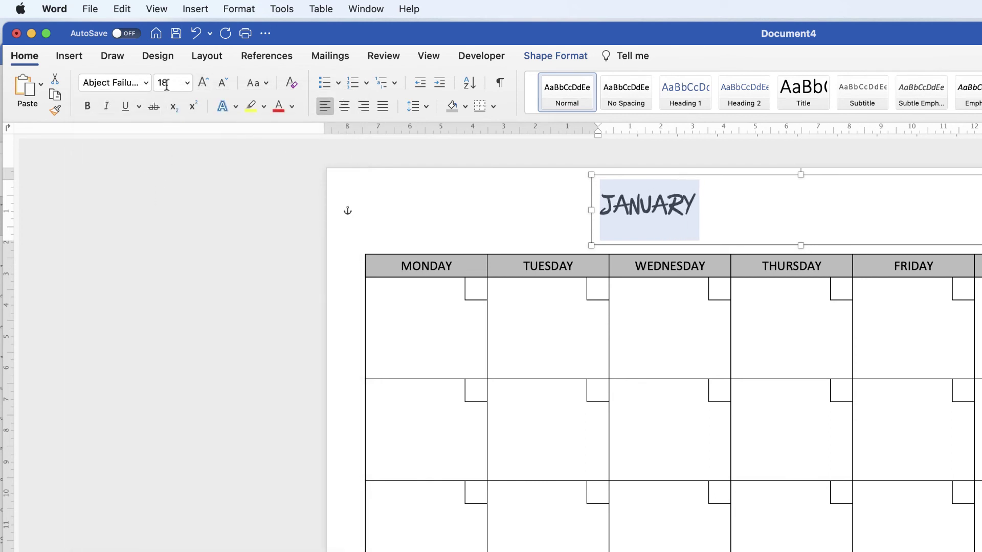
{"action": "left_click", "coordinate": [203, 86]}
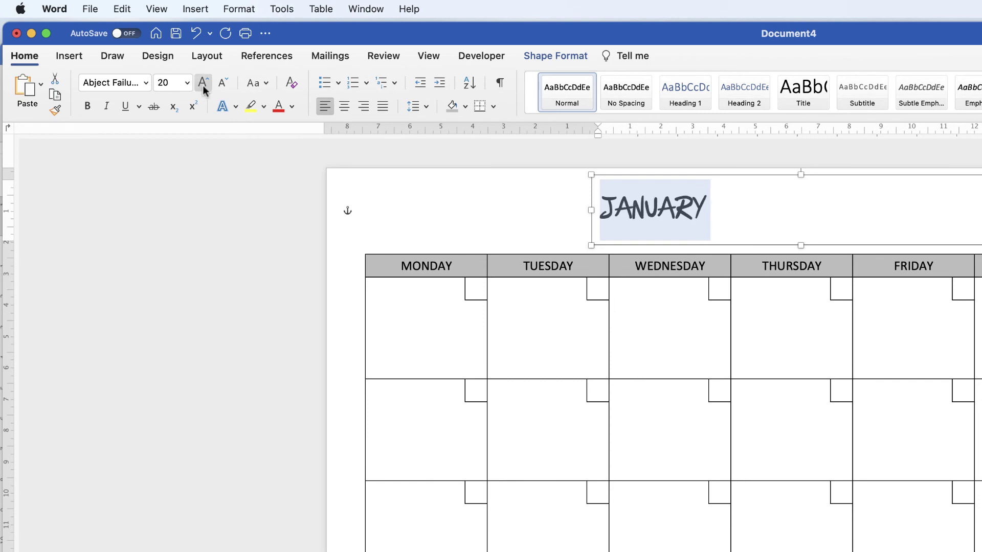
{"action": "left_click", "coordinate": [203, 85]}
{"action": "left_click", "coordinate": [203, 85]}
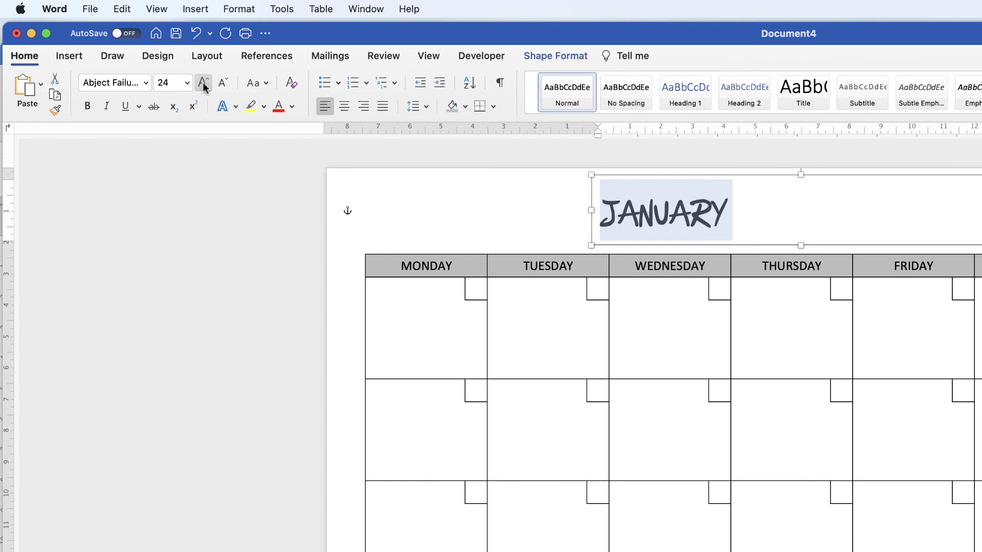
{"action": "left_click", "coordinate": [203, 86]}
{"action": "left_click", "coordinate": [203, 86]}
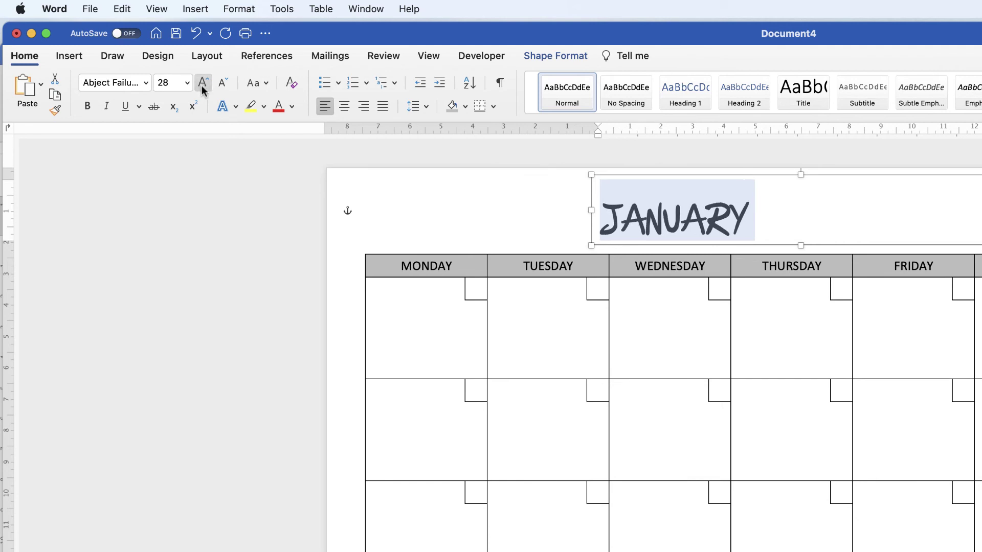
{"action": "left_click", "coordinate": [203, 85]}
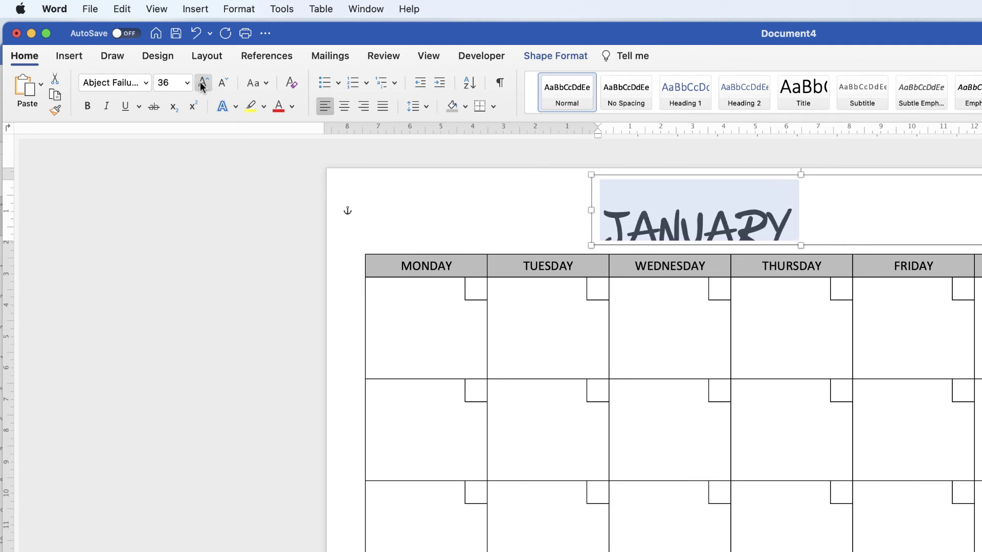
{"action": "left_click", "coordinate": [203, 86]}
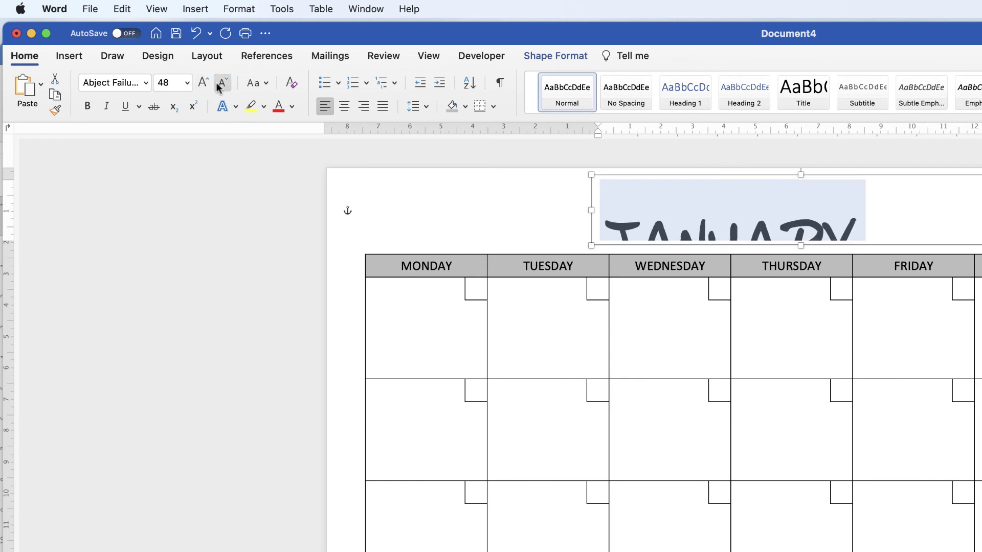
{"action": "left_click", "coordinate": [167, 82]}
{"action": "type", "text": "40"}
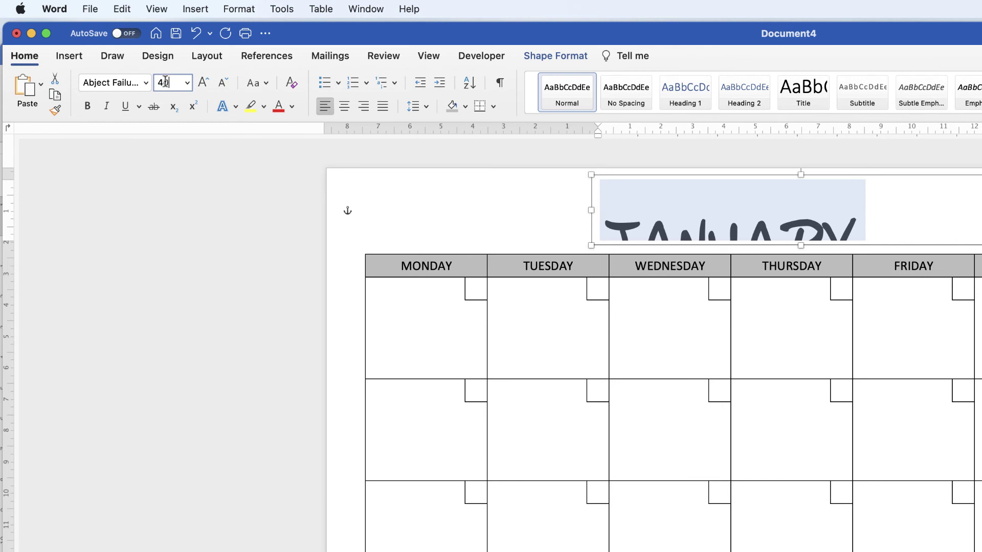
{"action": "key", "text": "Return"}
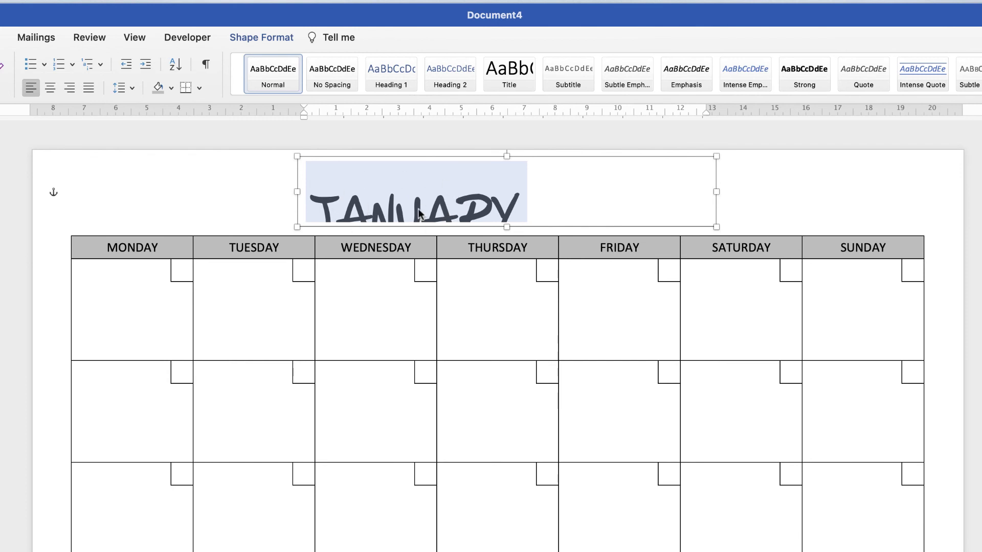
- Centre the JANUARY title horizontally and extend its text box downward to about 3.8 cm high so the lettering fits
{"action": "left_click", "coordinate": [50, 87]}
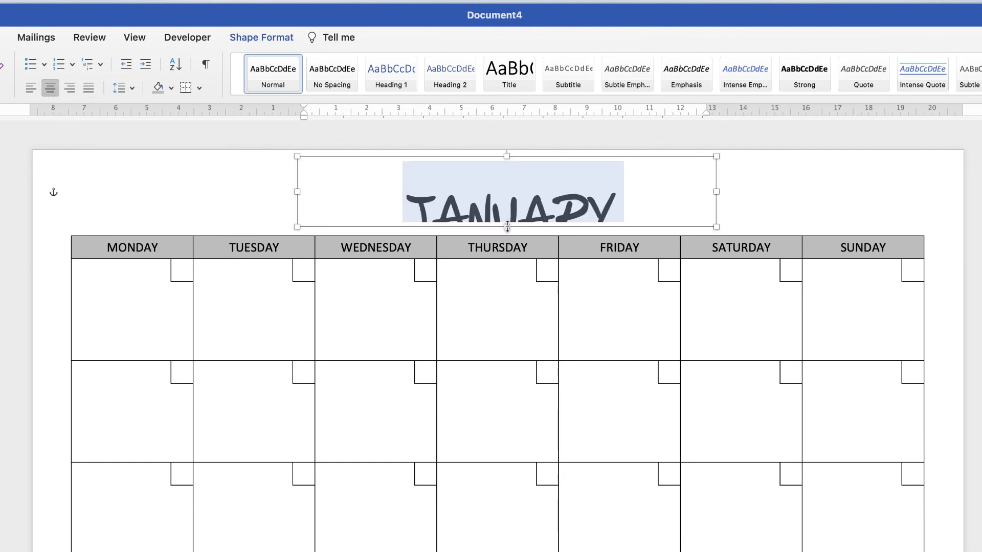
{"action": "left_click_drag", "start_coordinate": [507, 228], "coordinate": [506, 276]}
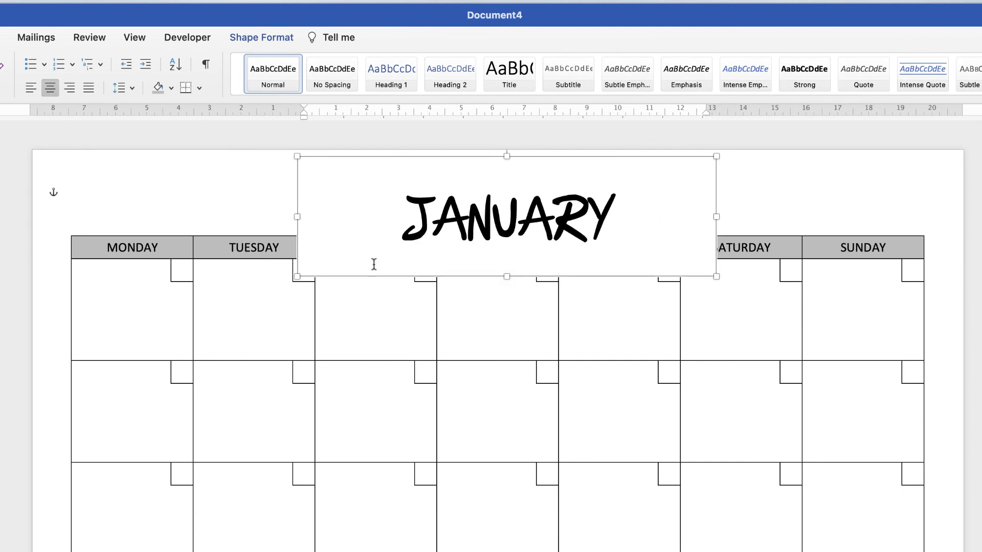
{"action": "left_click", "coordinate": [842, 193]}
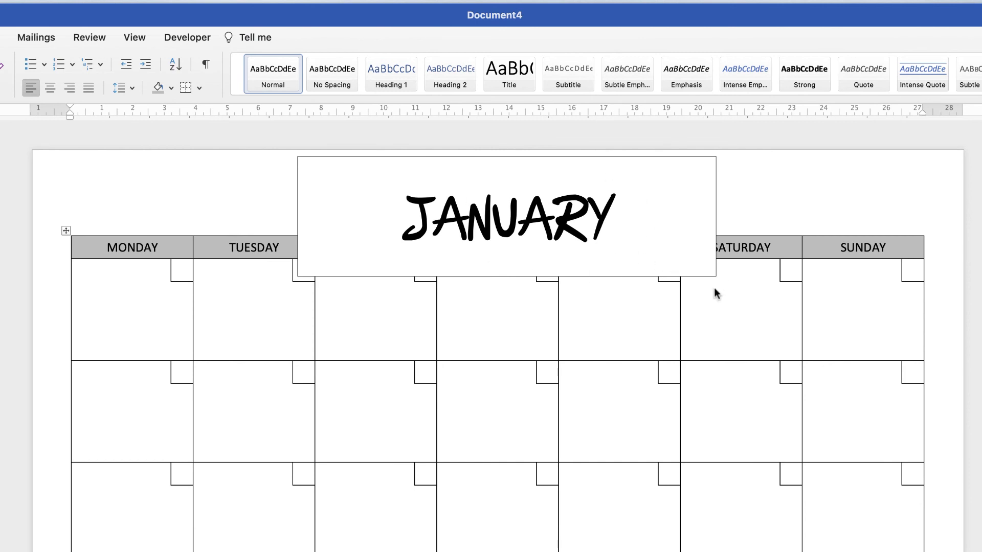
- Remove the outline and the fill from the JANUARY text box
{"action": "left_click", "coordinate": [596, 227]}
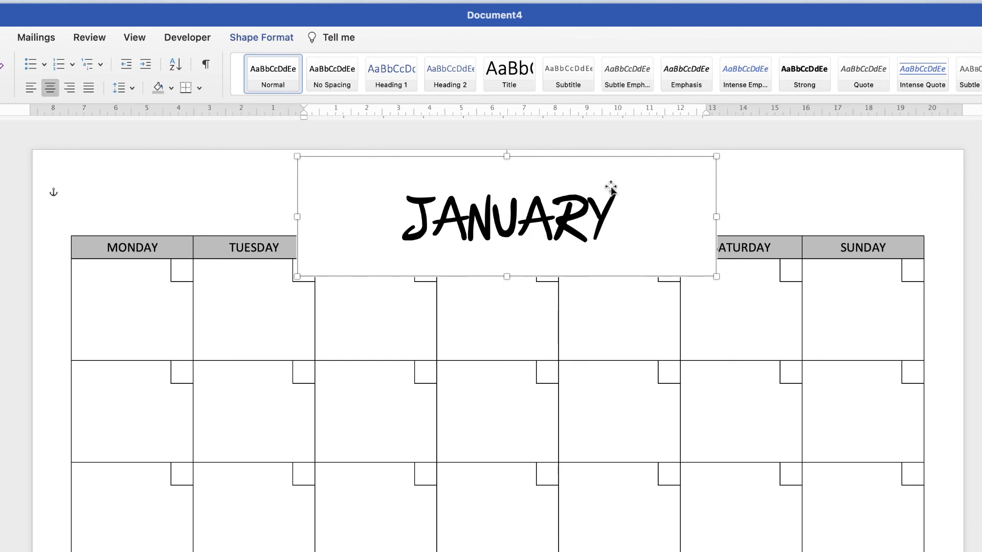
{"action": "left_click", "coordinate": [288, 40]}
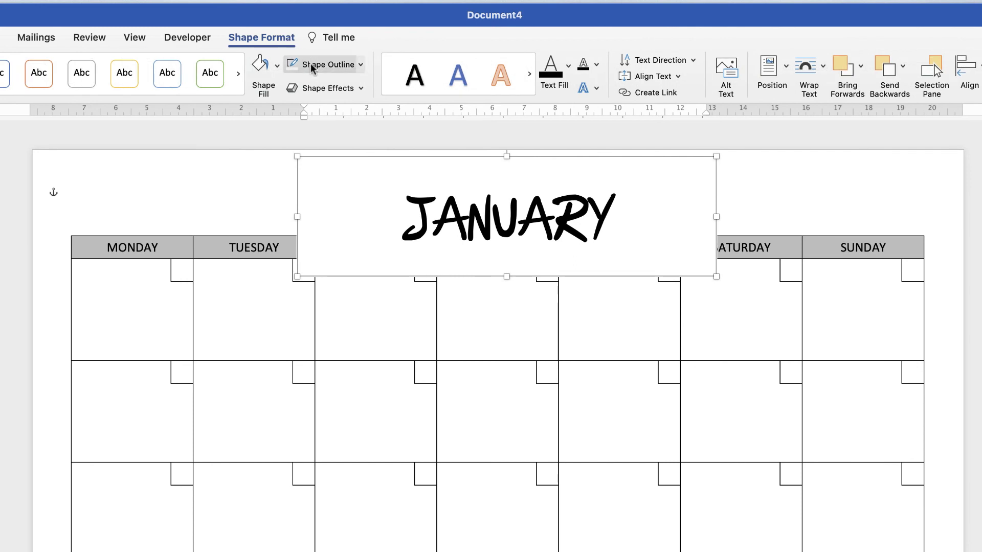
{"action": "left_click", "coordinate": [360, 65]}
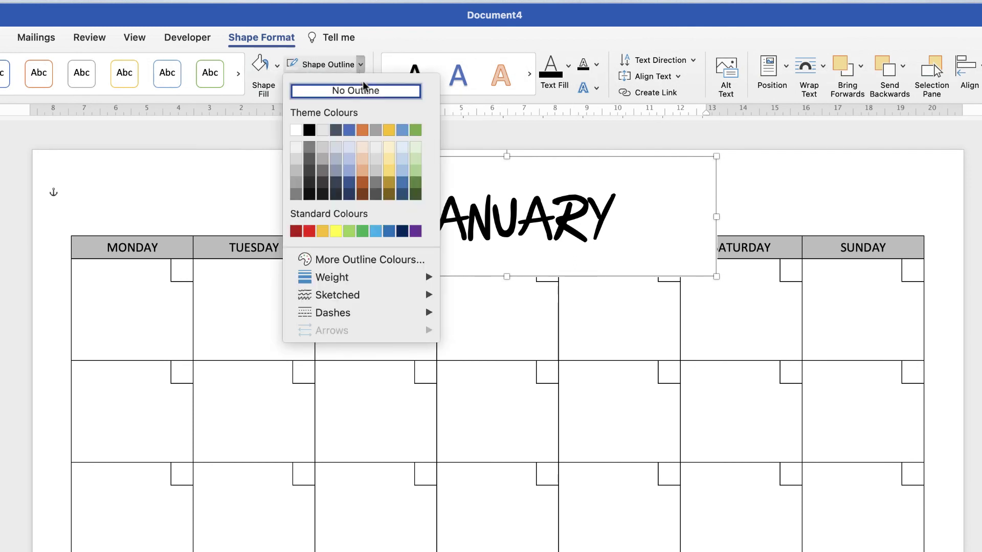
{"action": "left_click", "coordinate": [352, 91]}
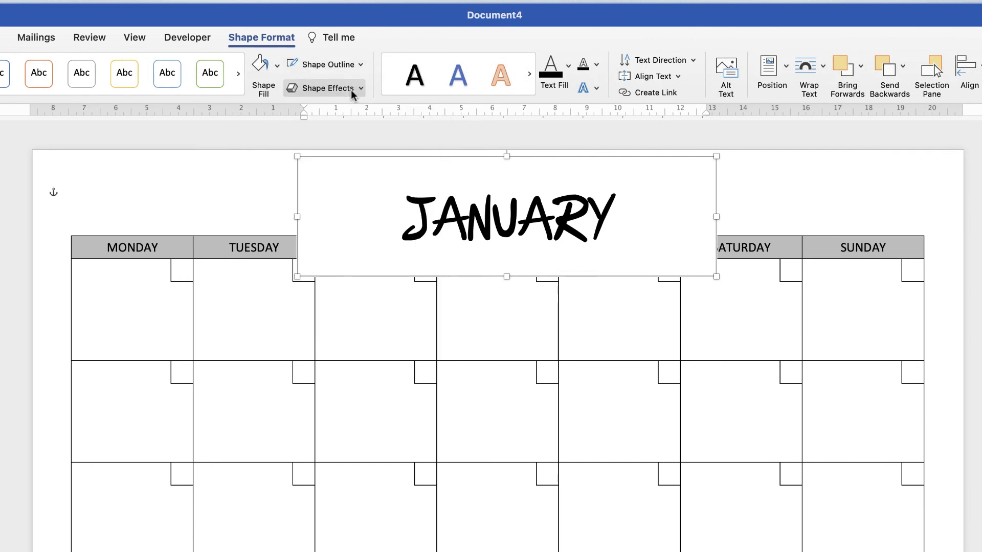
{"action": "left_click", "coordinate": [278, 67]}
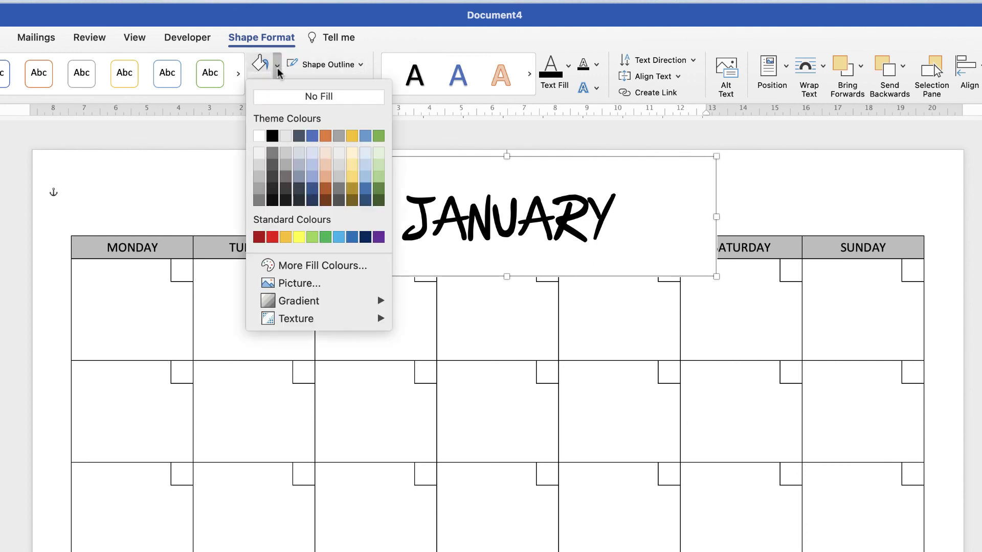
{"action": "left_click", "coordinate": [279, 102]}
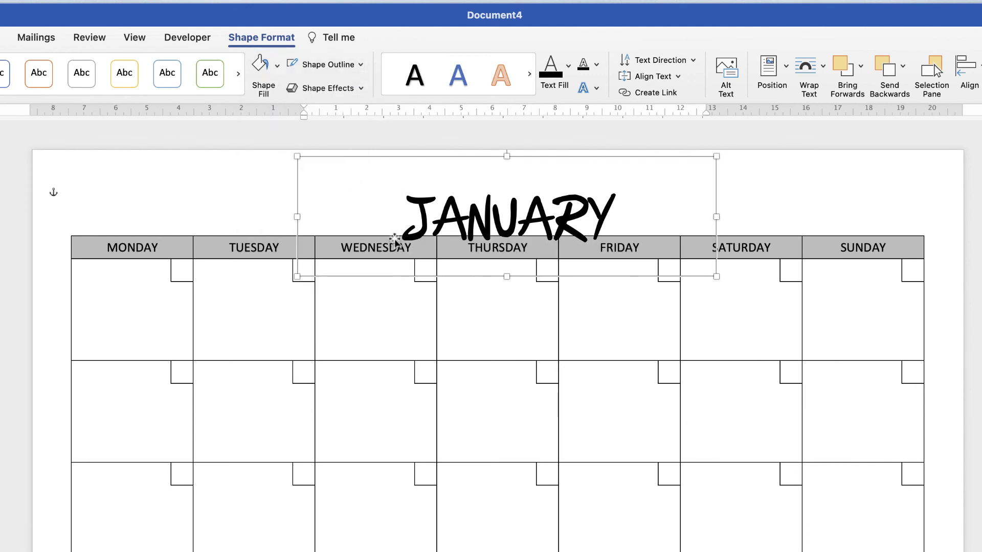
- Move the JANUARY text box up clear of the day names and align it to the horizontal centre between the margins
{"action": "left_click_drag", "start_coordinate": [559, 232], "coordinate": [552, 207]}
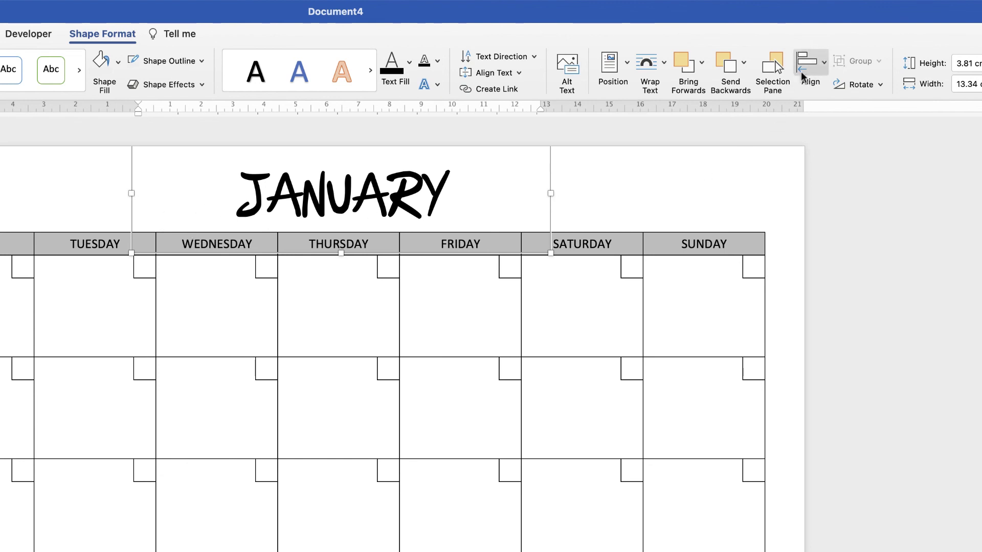
{"action": "left_click", "coordinate": [824, 64]}
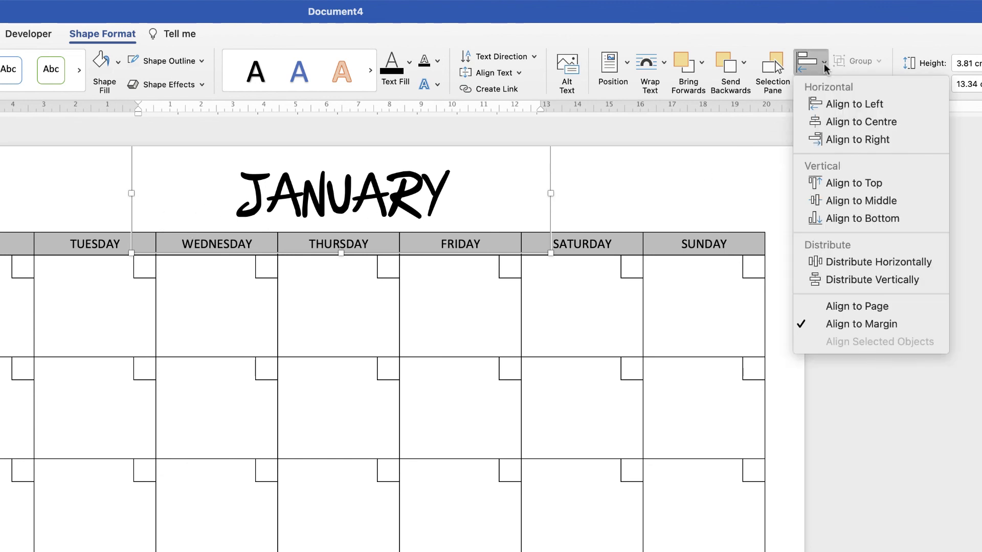
{"action": "left_click", "coordinate": [827, 128]}
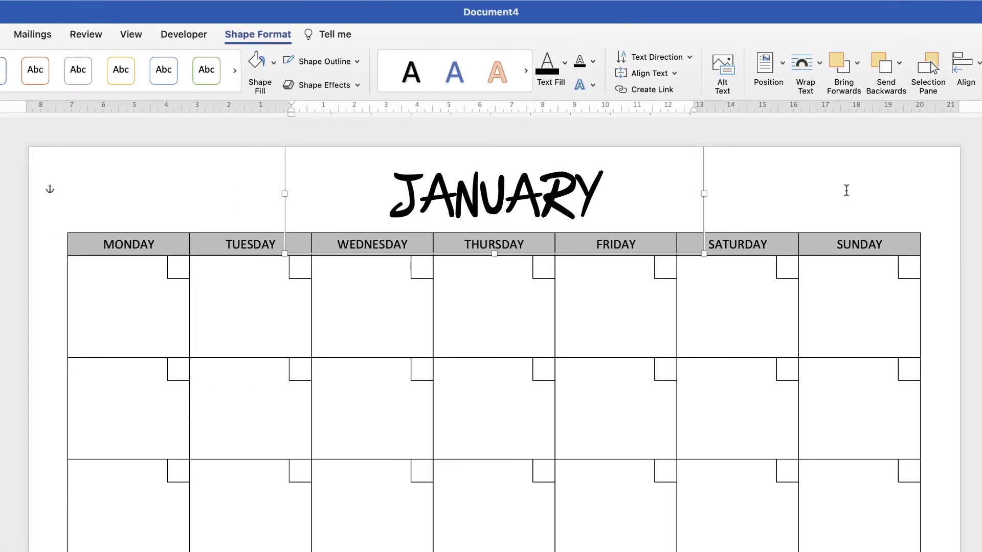
{"action": "left_click", "coordinate": [811, 205]}
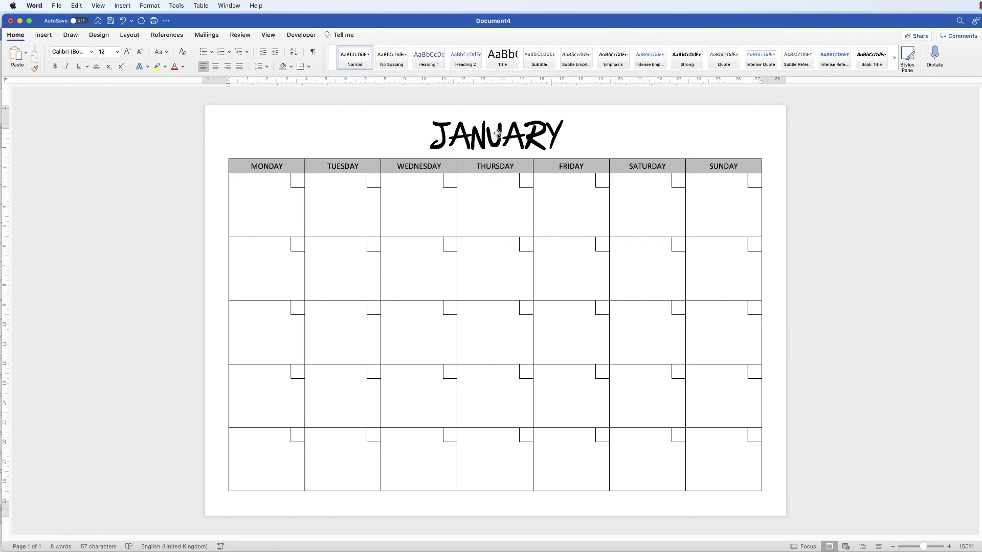
- Try entering 12 in the small date boxes of the first week, starting with Tuesday
{"action": "left_click", "coordinate": [375, 181]}
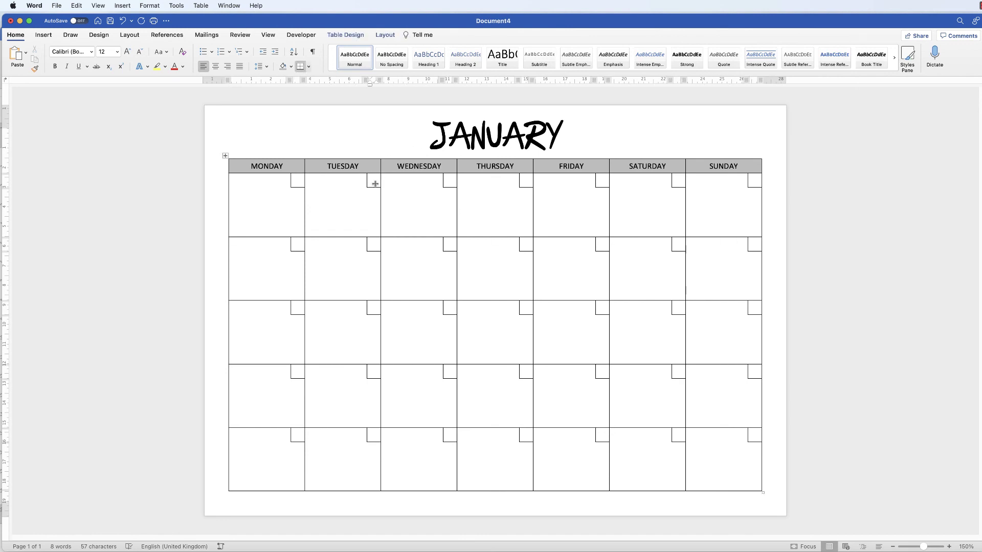
{"action": "type", "text": "121"}
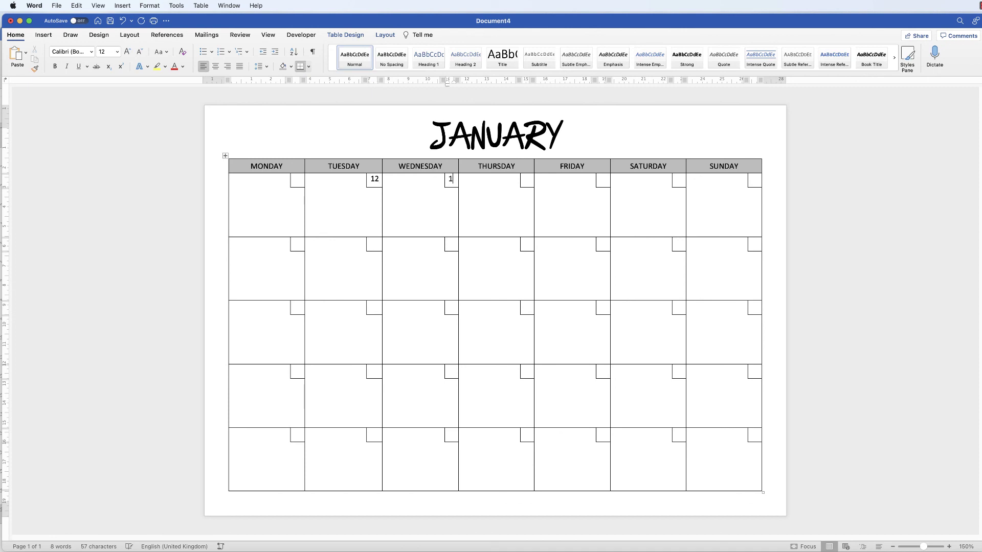
{"action": "type", "text": "212"}
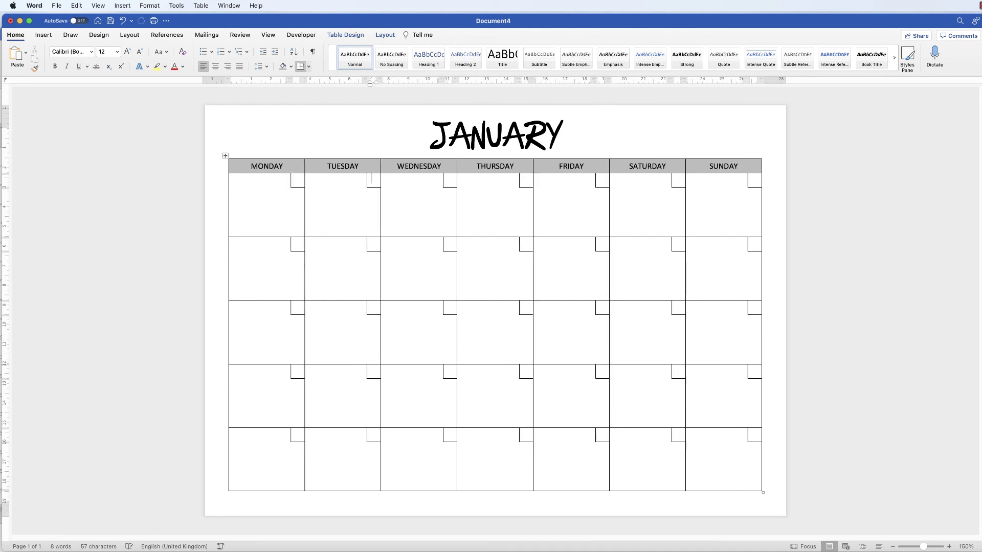